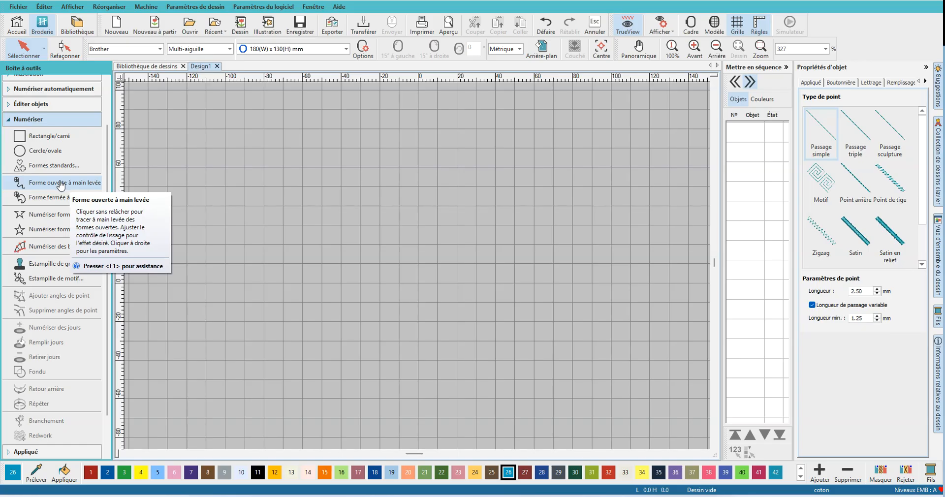
# - Digitize an open arc about 30 mm wide and 12 mm high in the upper left of the design, using three points
pyautogui.click(54, 217)
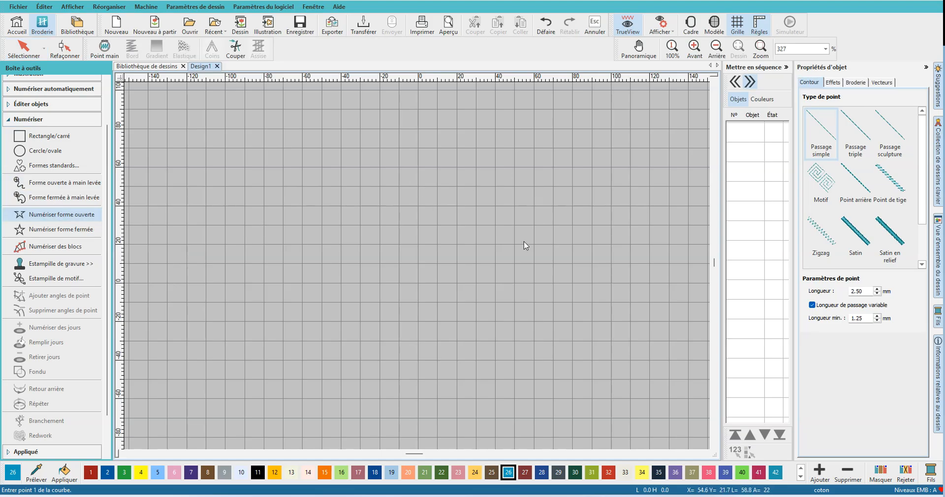
pyautogui.click(244, 205)
pyautogui.click(274, 183)
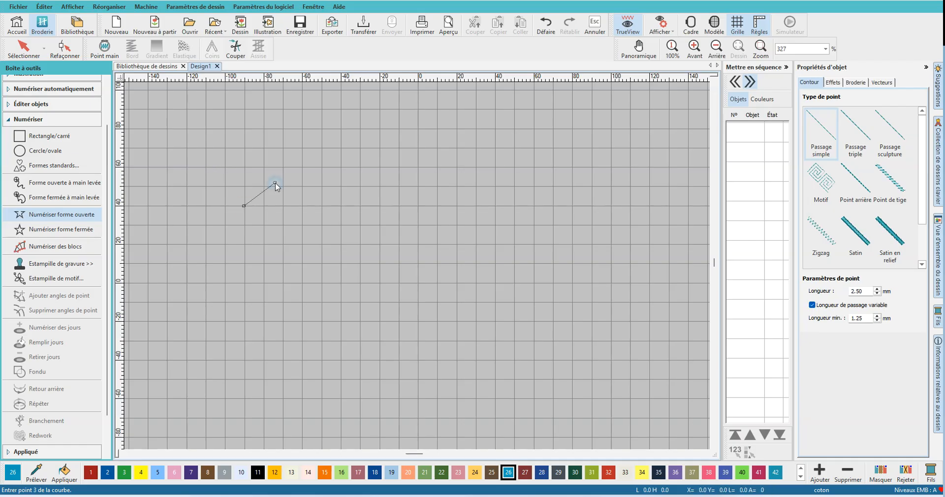
pyautogui.click(302, 206)
pyautogui.press('Return')
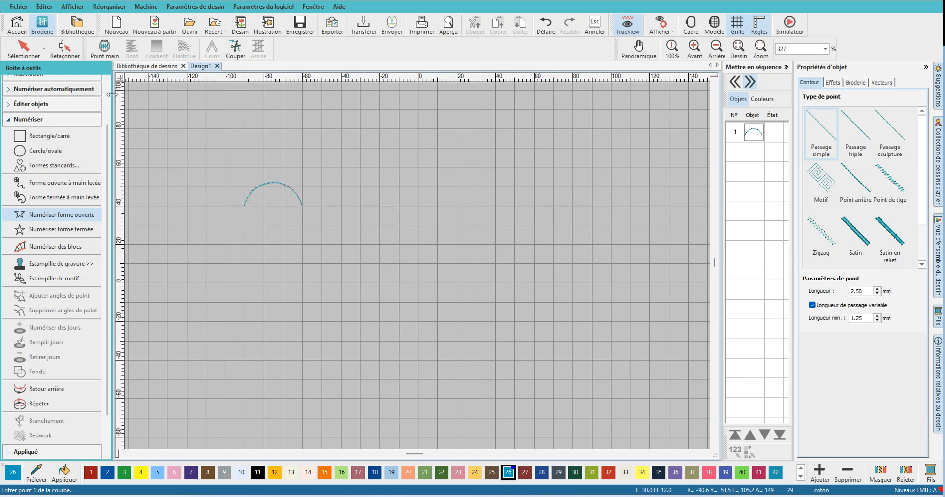
# - Reshape the arc by moving its top curve point up and to the left, making the outline about 20 mm high
pyautogui.click(23, 50)
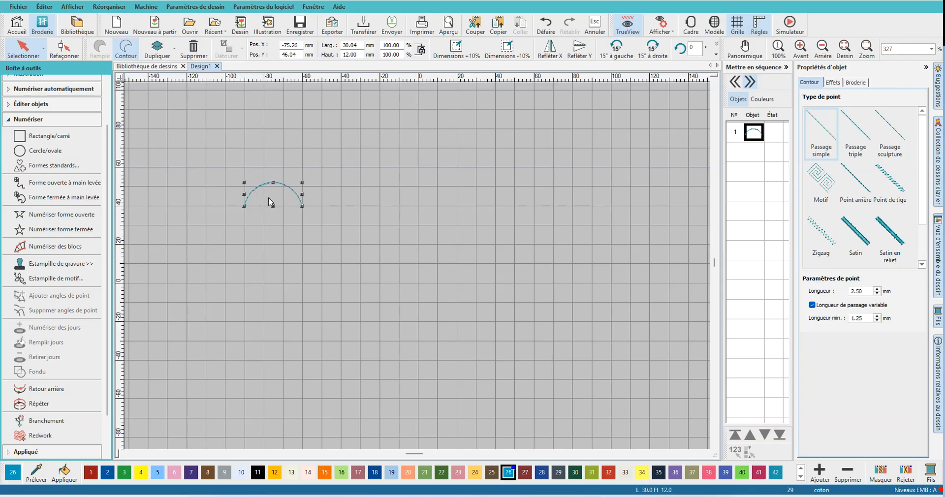
pyautogui.scroll(2, 267, 197)
pyautogui.click(64, 49)
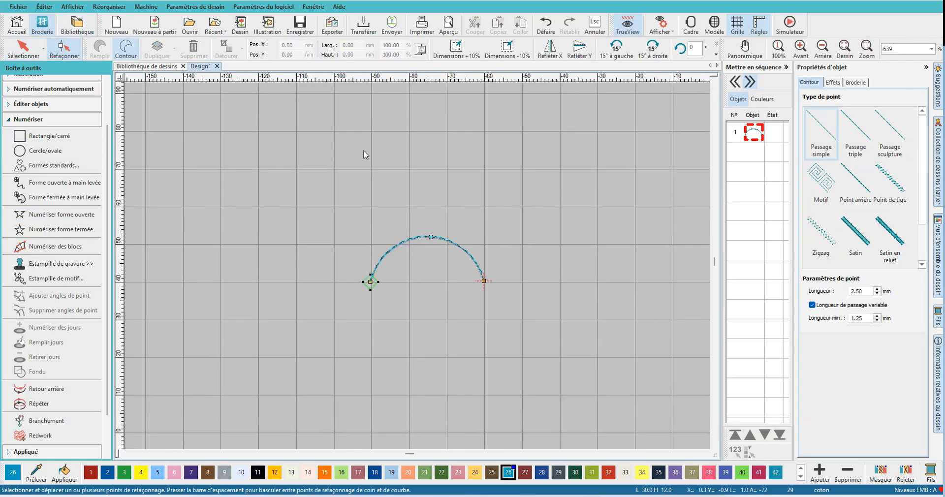
pyautogui.click(484, 281)
pyautogui.moveTo(430, 236); pyautogui.dragTo(390, 217)
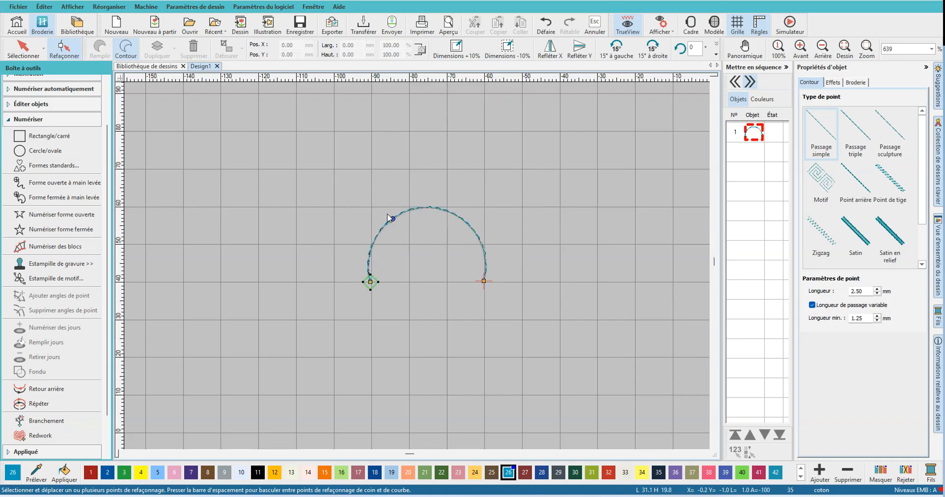
# - Add a corner point at the arc's upper right and a curve point below it, pulling the curve point outward to the right
pyautogui.click(454, 215)
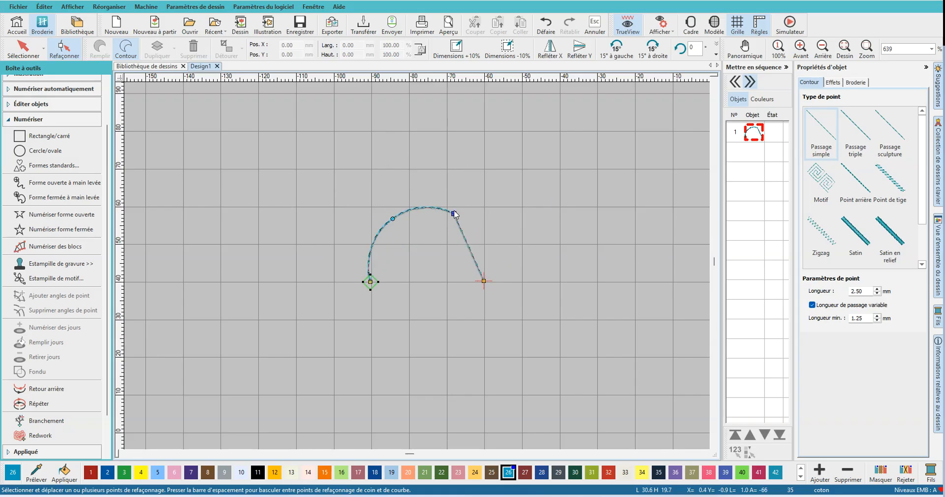
pyautogui.click(467, 246)
pyautogui.moveTo(468, 246); pyautogui.dragTo(519, 222)
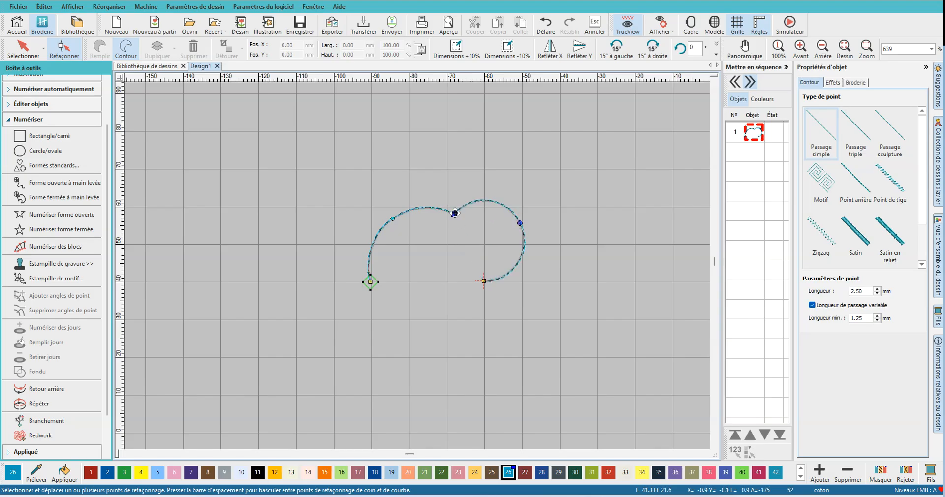
# - Convert the new corner point to a curve point, move it to the upper left, and add another corner point at the upper right
pyautogui.press('space')
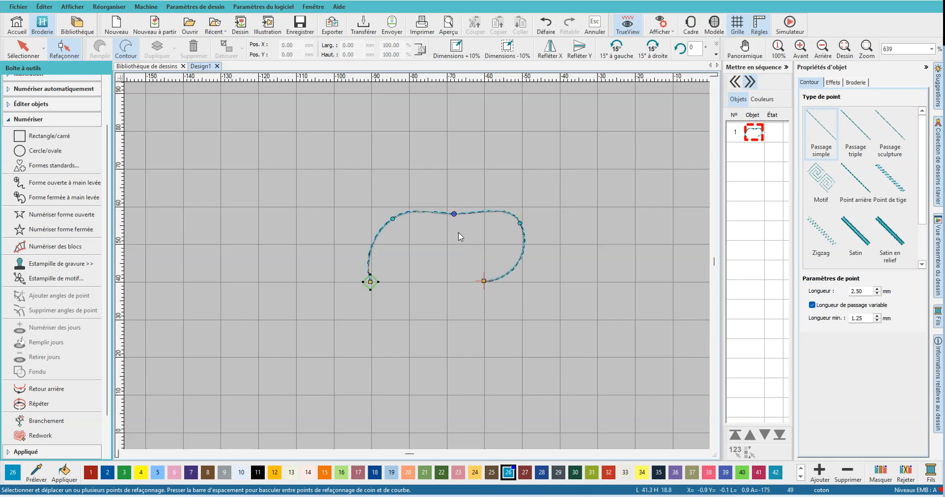
pyautogui.moveTo(454, 213); pyautogui.dragTo(380, 197)
pyautogui.click(464, 158)
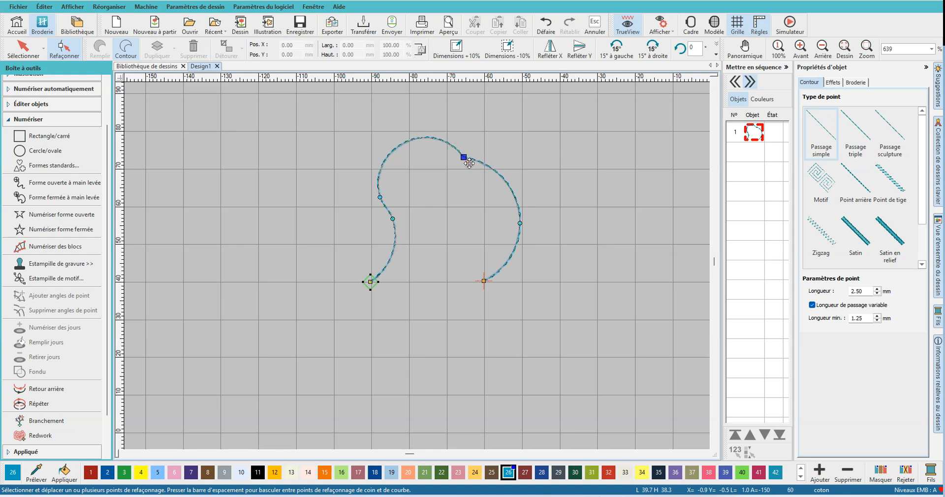
# - Delete the right-hand curve point from the outline and remove the whole shape from the design
pyautogui.click(520, 224)
pyautogui.press('Delete')
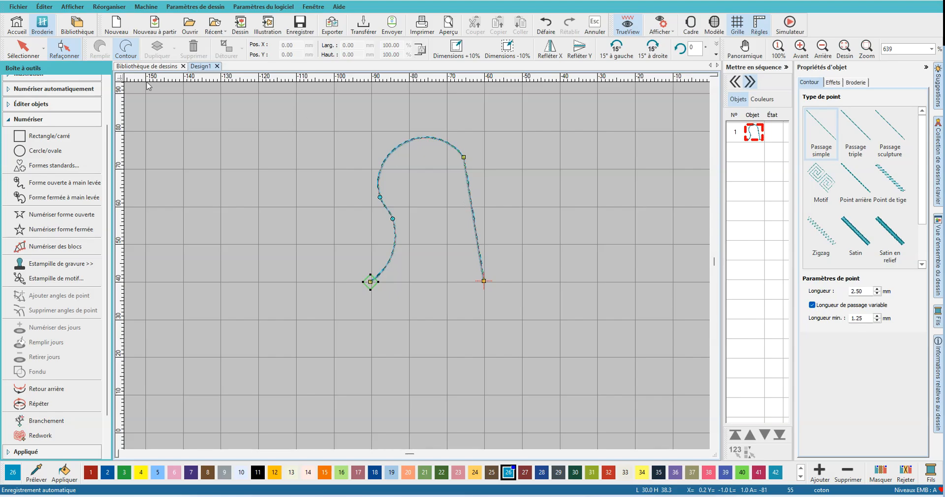
pyautogui.click(16, 54)
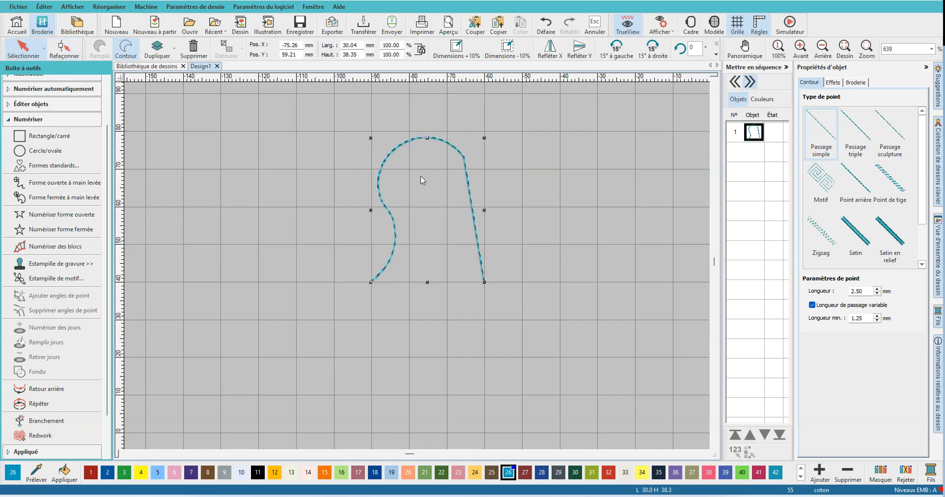
pyautogui.press('Delete')
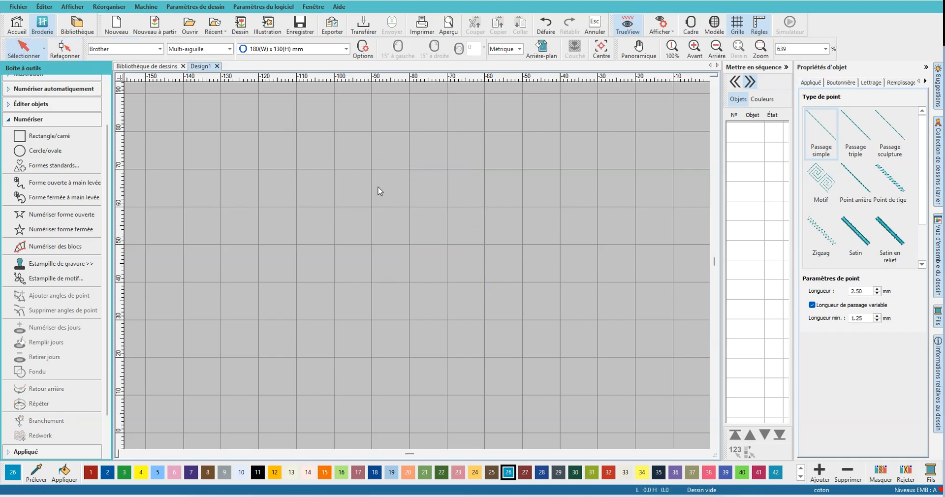
# - Digitize a straight horizontal open line about 70 mm long with two corner points
pyautogui.click(74, 215)
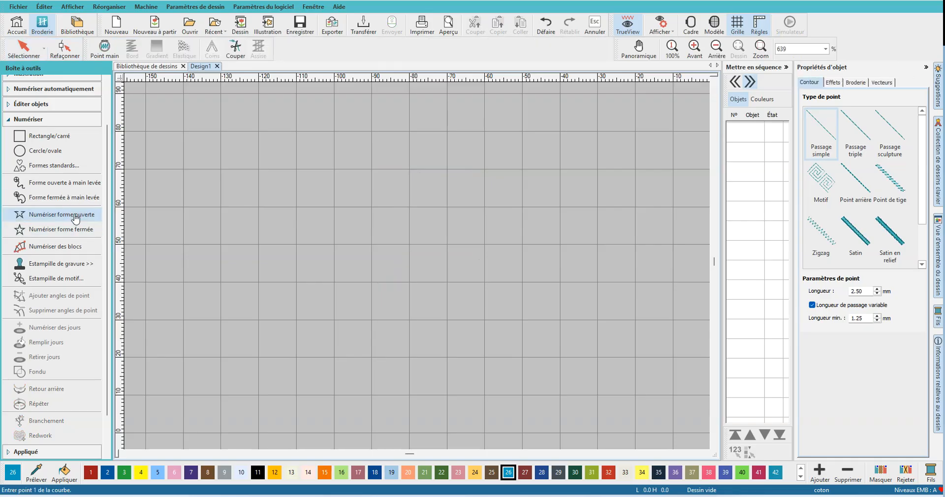
pyautogui.click(220, 207)
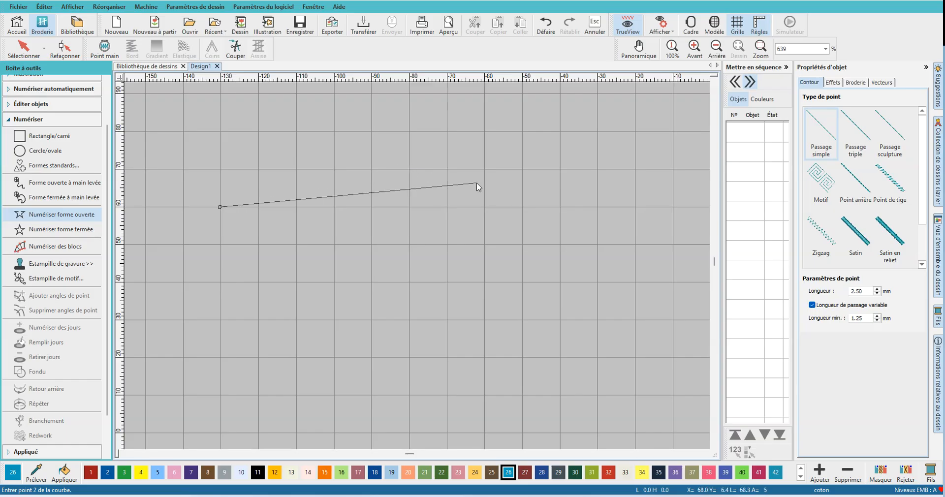
pyautogui.doubleClick(485, 206)
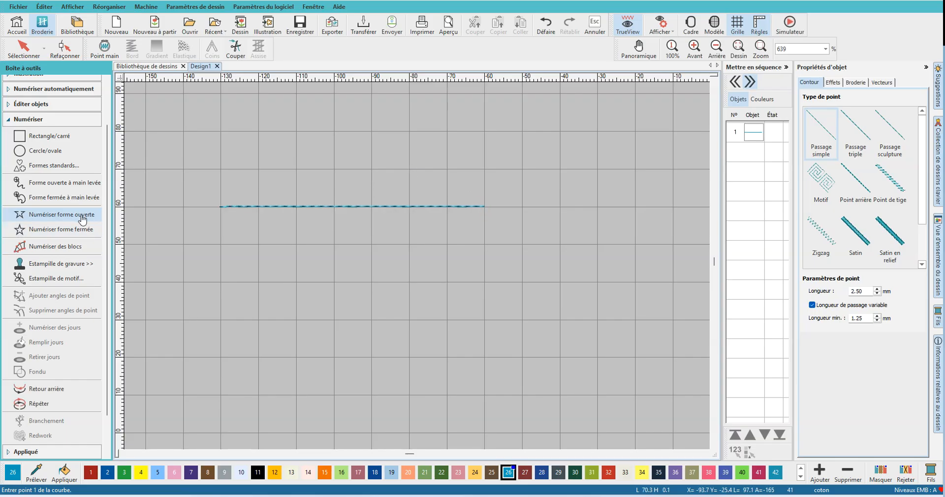
# - Digitize an open shape of two adjoining arcs, about 80 mm wide overall, below the straight line with a corner between the arcs
pyautogui.click(220, 281)
pyautogui.click(296, 255)
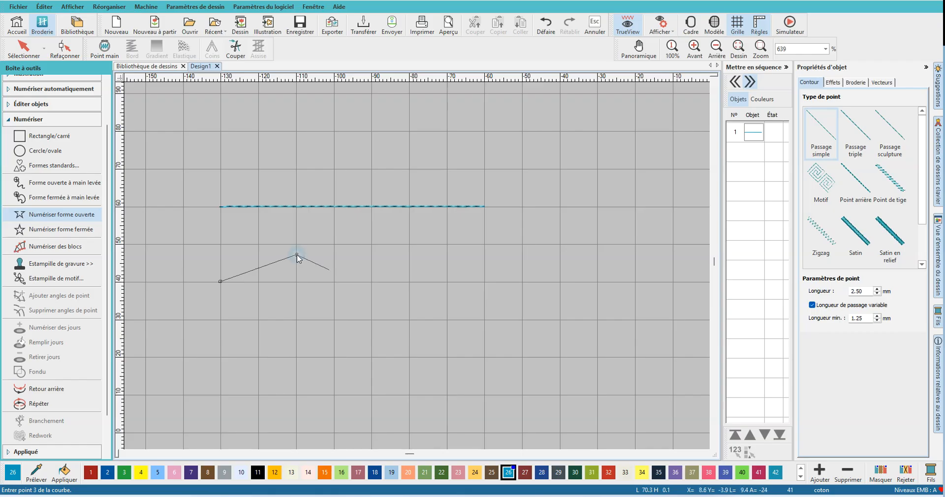
pyautogui.click(371, 282)
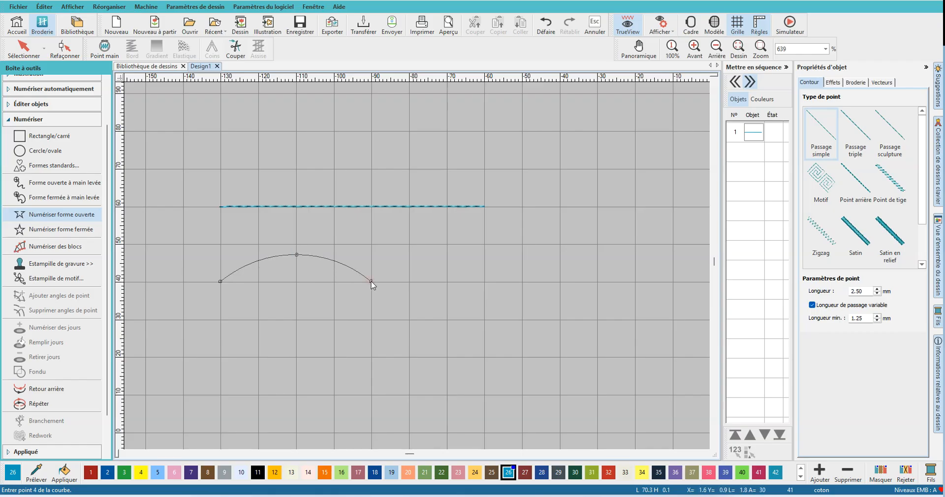
pyautogui.click(447, 244)
pyautogui.click(521, 283)
pyautogui.press('Return')
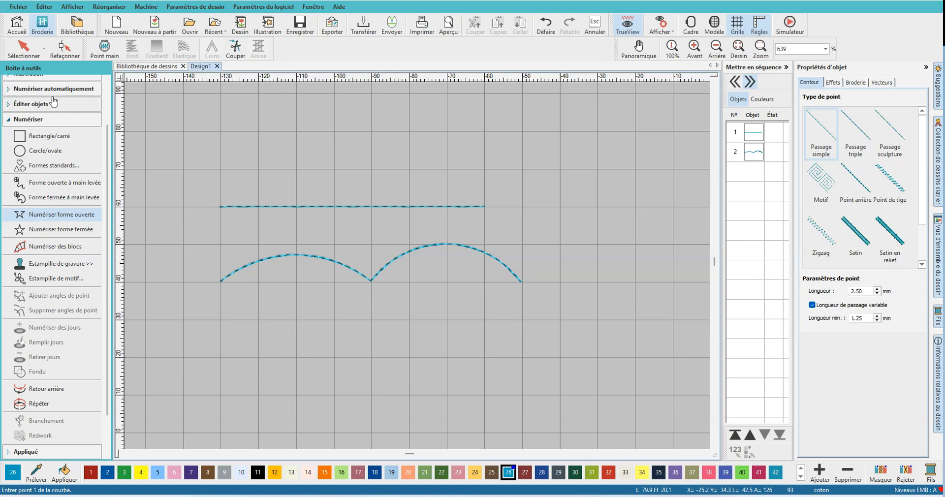
# - Reshape the straight line so its stitching starts at the left end and finishes at the right end
pyautogui.click(25, 50)
pyautogui.click(318, 207)
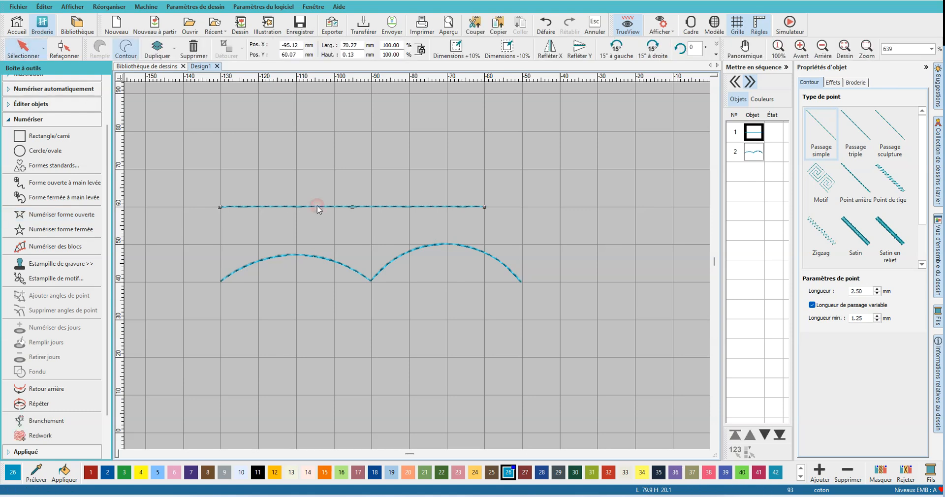
pyautogui.click(64, 50)
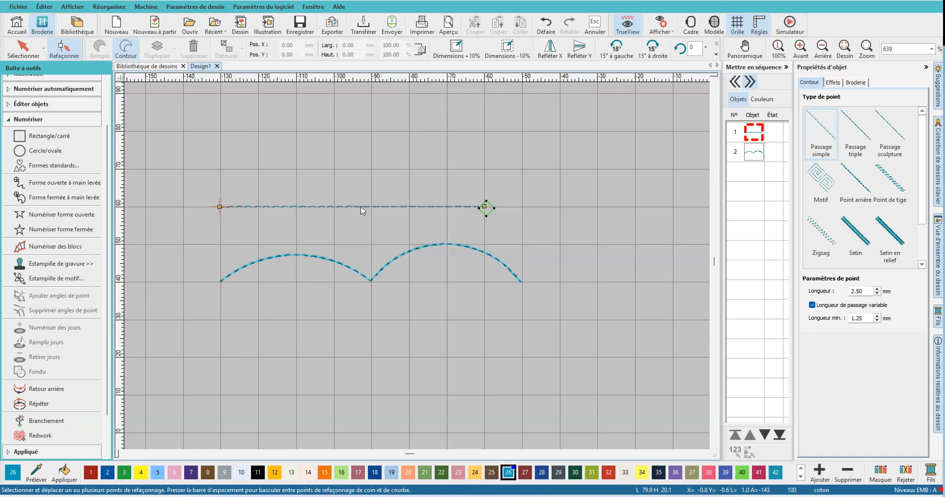
pyautogui.click(220, 206)
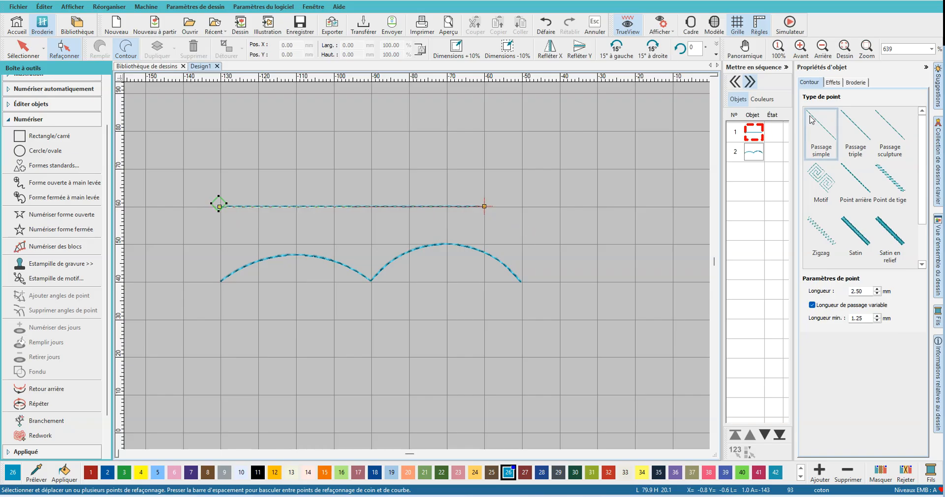
pyautogui.click(750, 131)
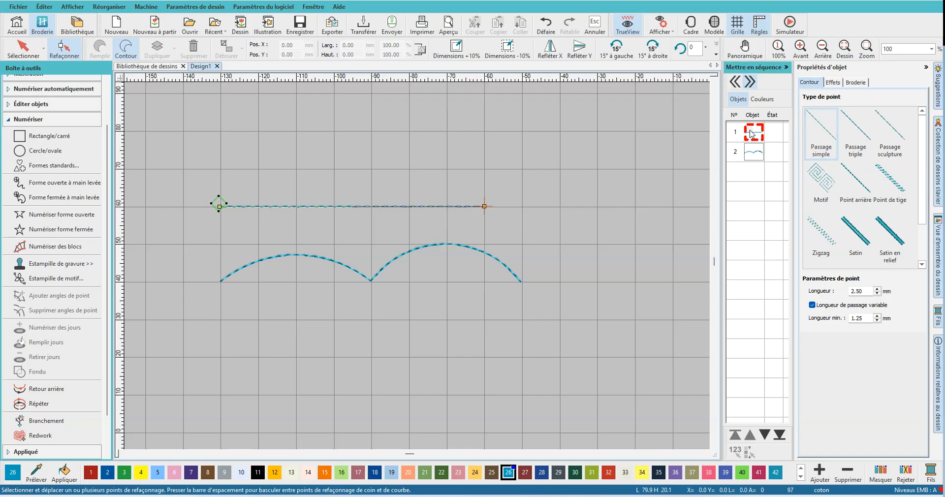
pyautogui.click(23, 48)
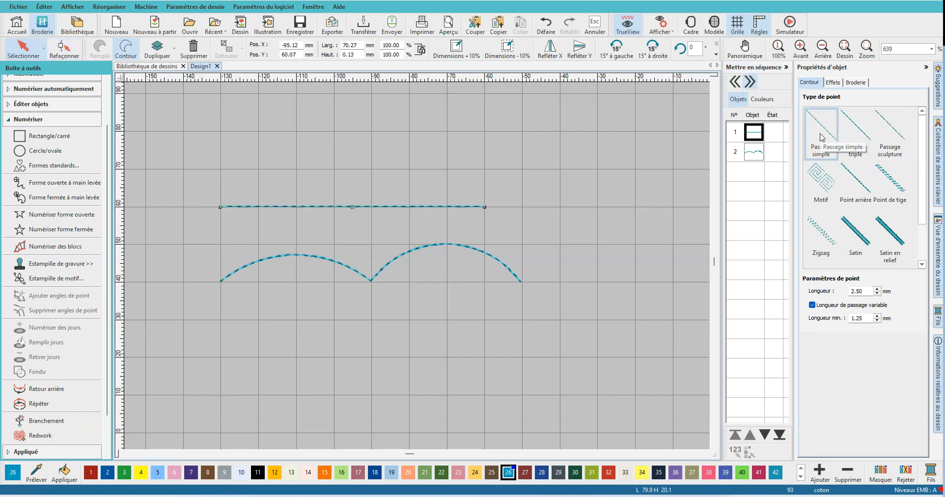
# - Try Passage triple, Passage sculpture, Point arrière, Point de tige, Satin and Satin en relief on the straight line, and restore Passage simple
pyautogui.click(855, 143)
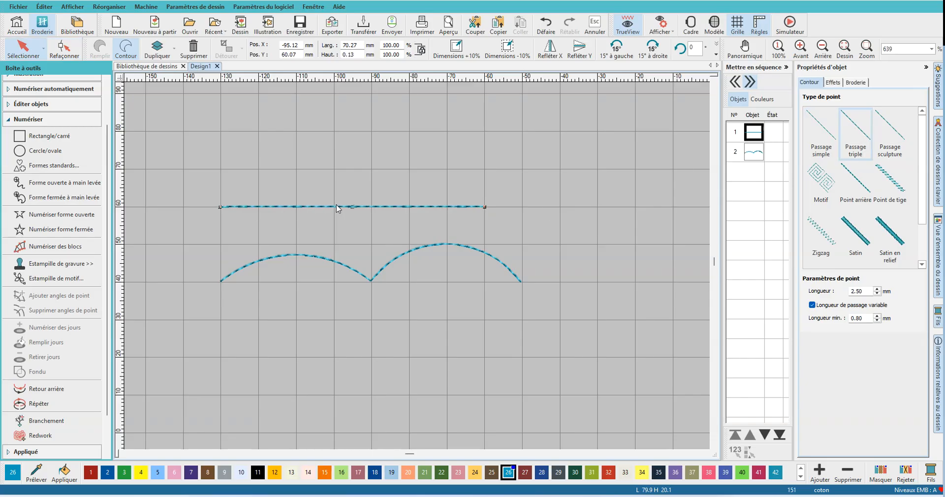
pyautogui.click(889, 147)
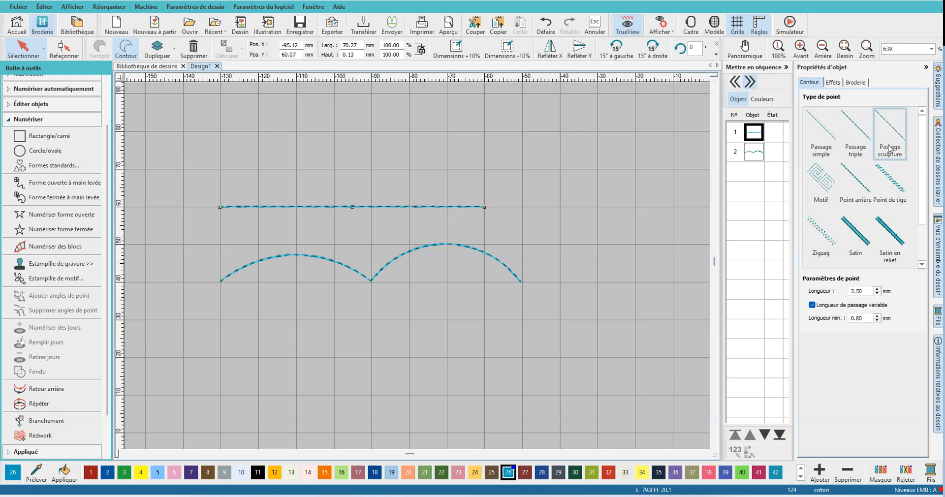
pyautogui.click(855, 189)
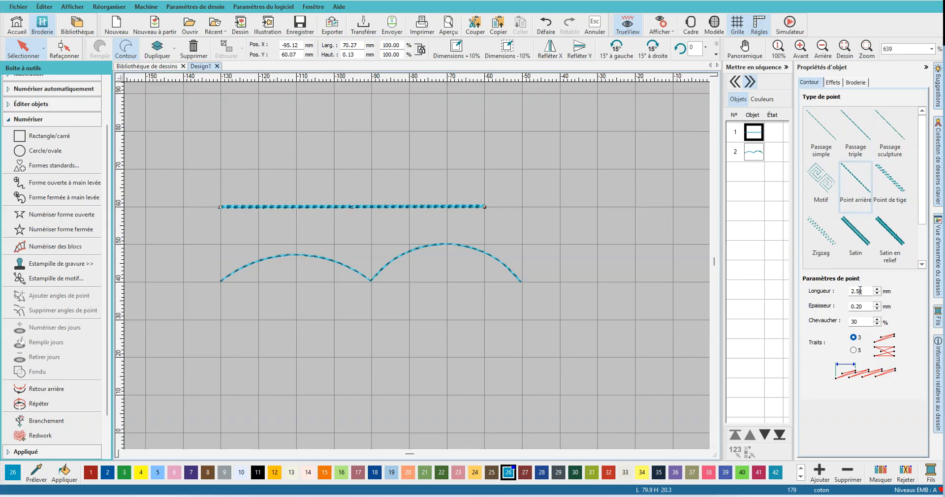
pyautogui.click(891, 192)
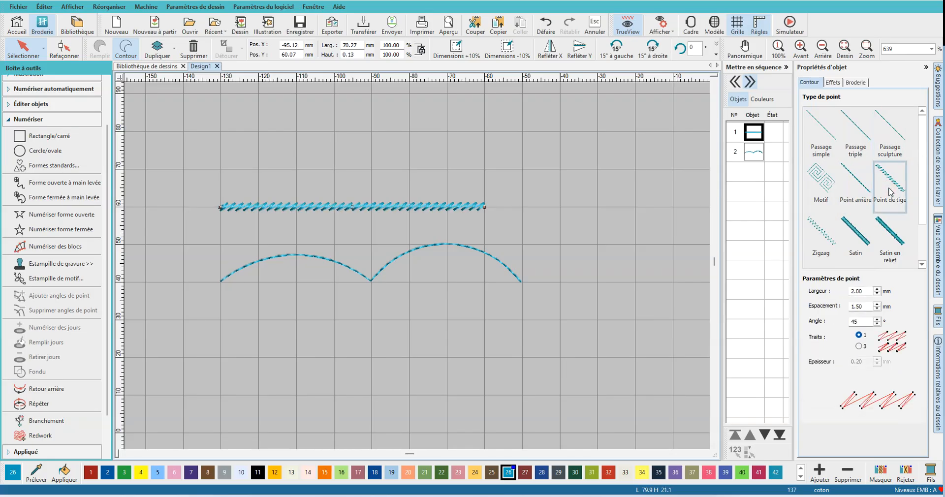
pyautogui.click(851, 241)
pyautogui.click(894, 234)
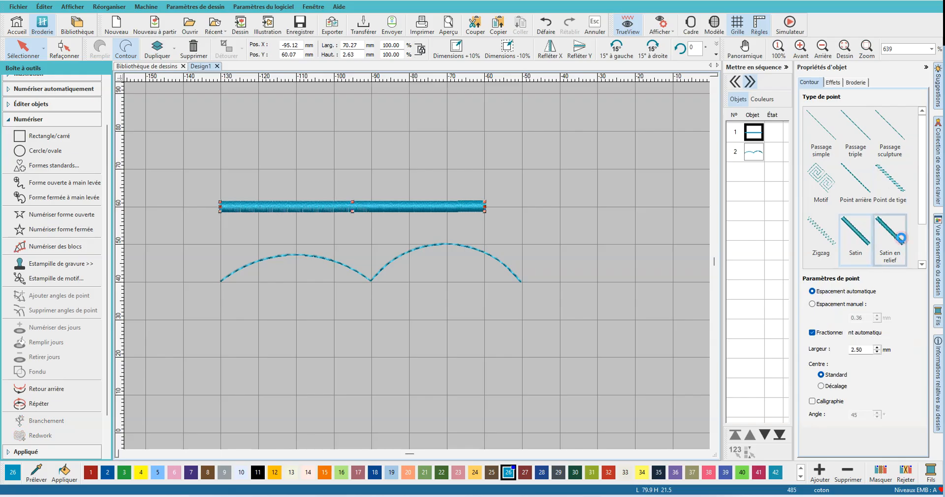
pyautogui.click(821, 139)
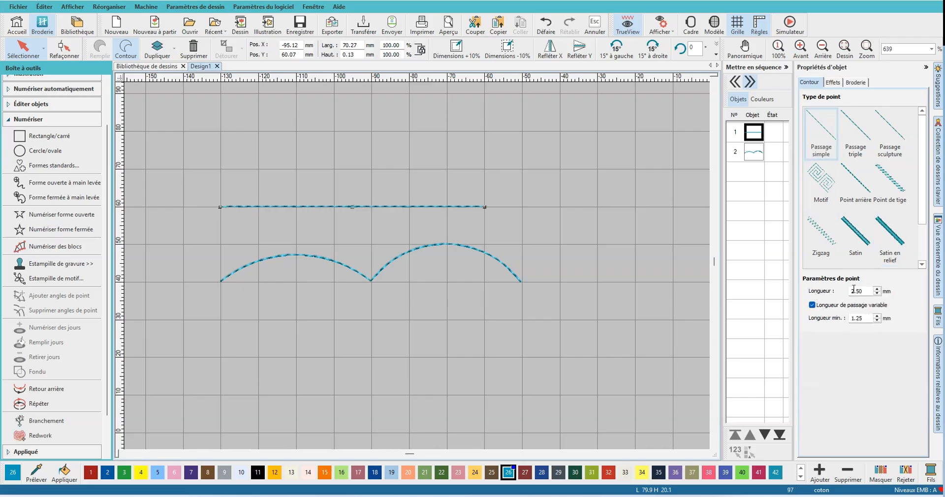
# - Set the straight line's Passage simple stitch length to 3 mm
pyautogui.scroll(8, 414, 256)
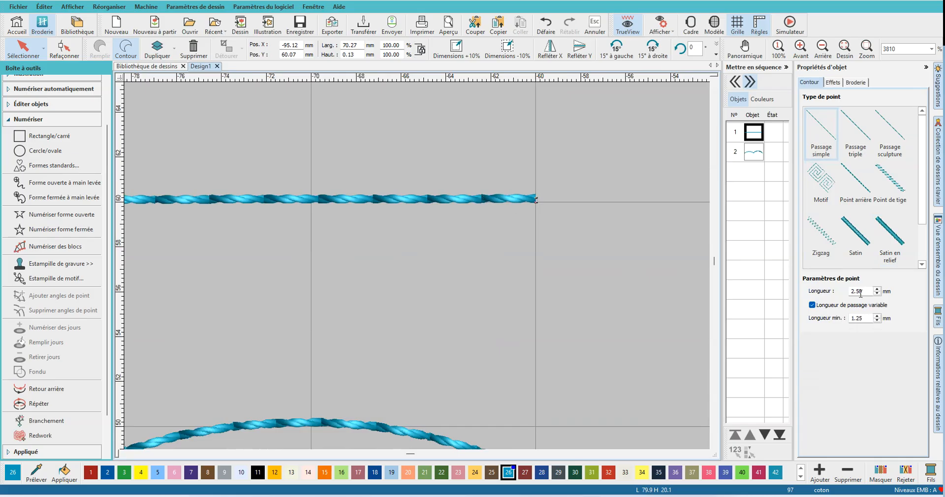
pyautogui.doubleClick(865, 291)
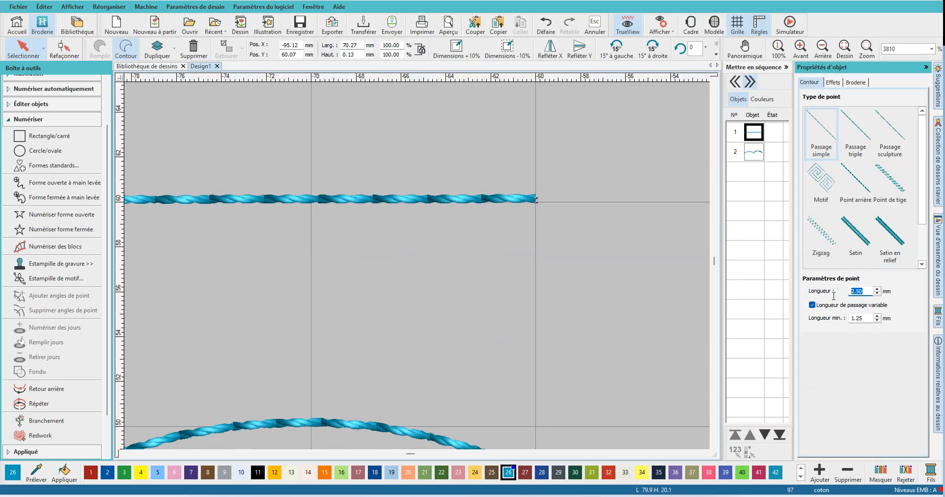
pyautogui.write('3')
pyautogui.press('Return')
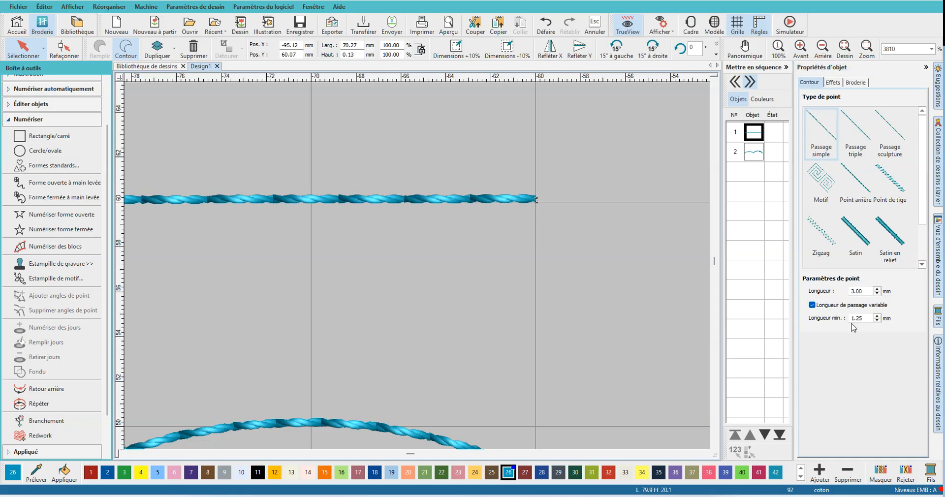
# - Set the straight line's stitch length to 4 mm
pyautogui.doubleClick(866, 291)
pyautogui.write('4')
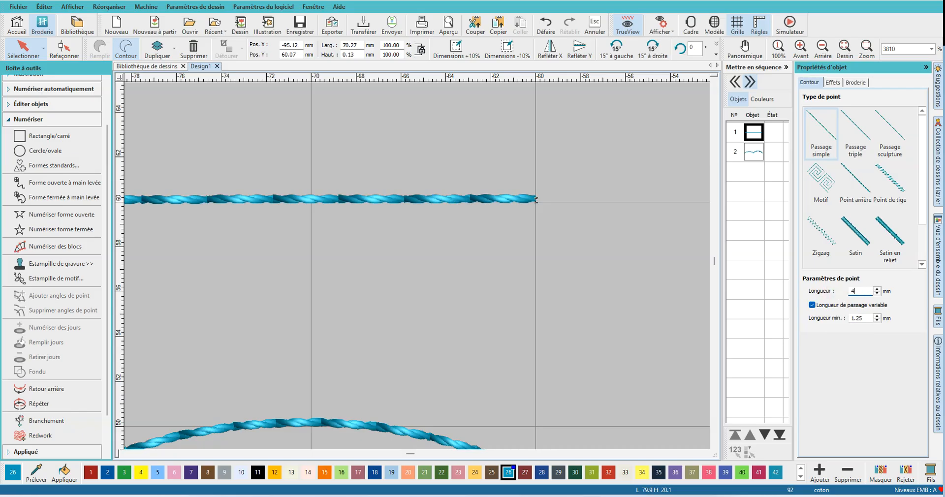
pyautogui.press('Return')
pyautogui.scroll(-5, 274, 297)
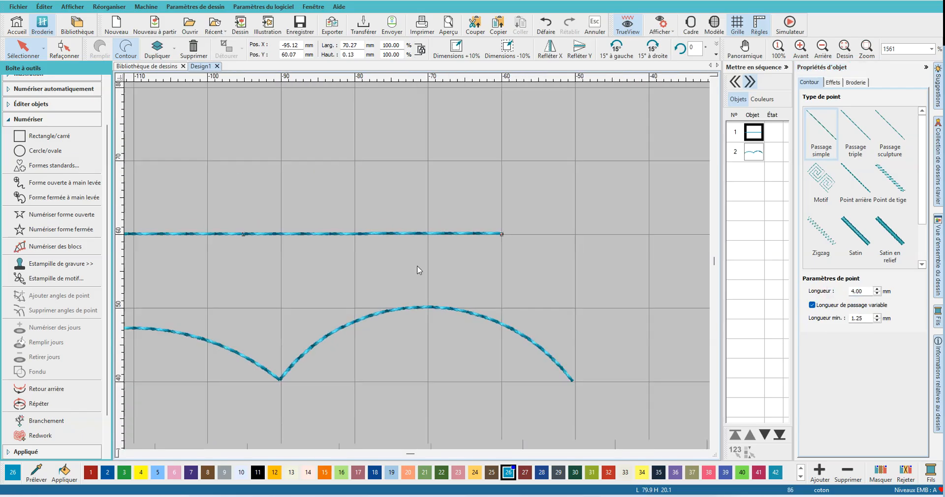
pyautogui.scroll(-2, 220, 303)
pyautogui.scroll(2, 424, 246)
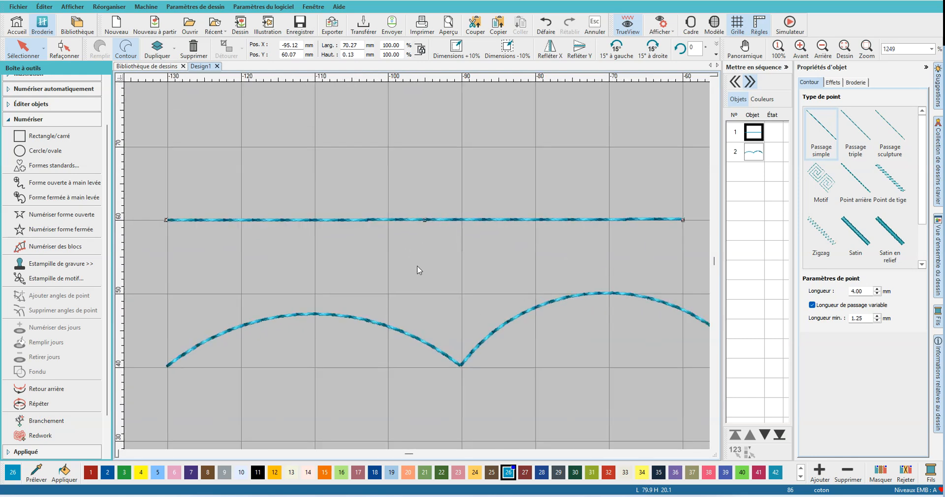
# - Set the straight line's Passage simple stitch length to 2.5 mm
pyautogui.doubleClick(865, 291)
pyautogui.write('2.5')
pyautogui.press('Return')
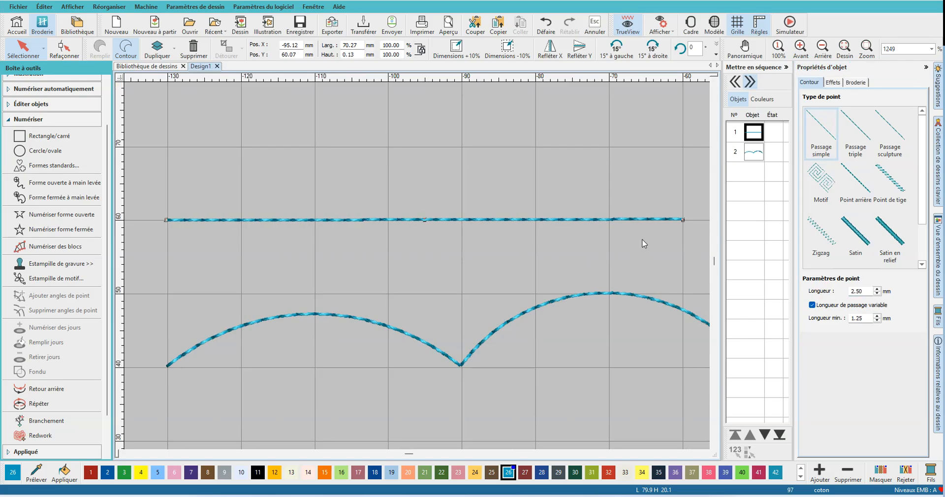
# - Change the straight line's stitch type to Satin and set its width to 5 mm
pyautogui.click(855, 241)
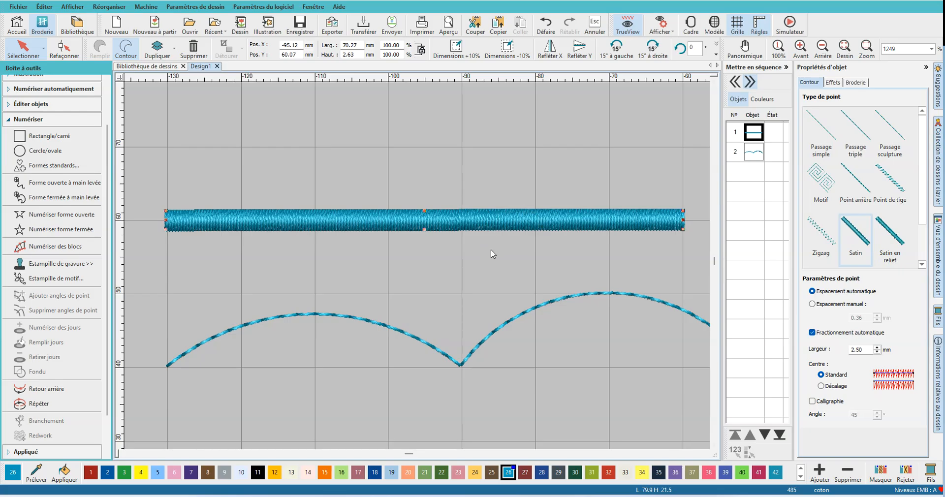
pyautogui.doubleClick(867, 349)
pyautogui.write('5')
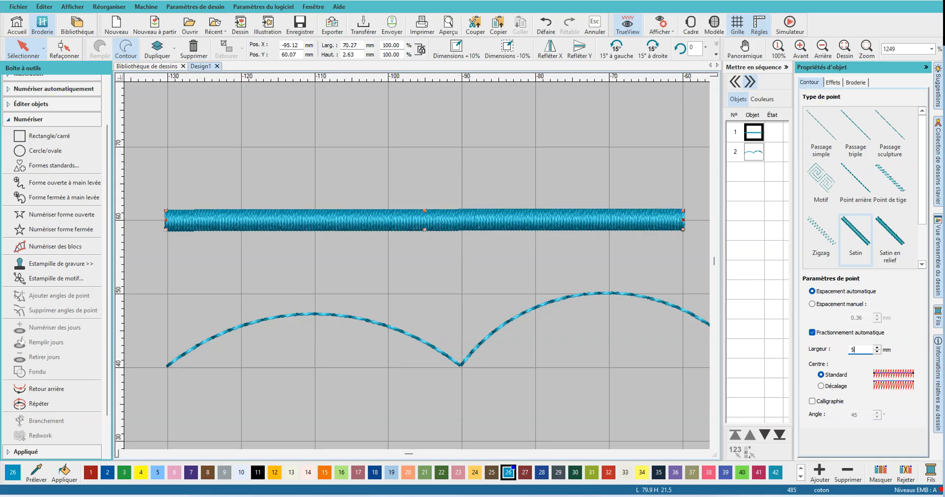
pyautogui.press('Return')
pyautogui.click(813, 333)
pyautogui.click(814, 333)
# - Set the satin line's width to 8 mm and disable Fractionnement automatique
pyautogui.doubleClick(862, 349)
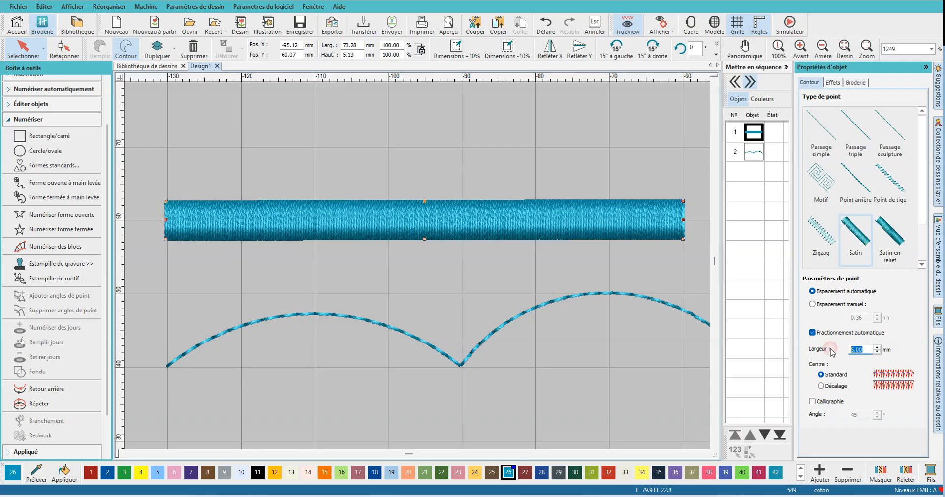
pyautogui.write('8')
pyautogui.press('Return')
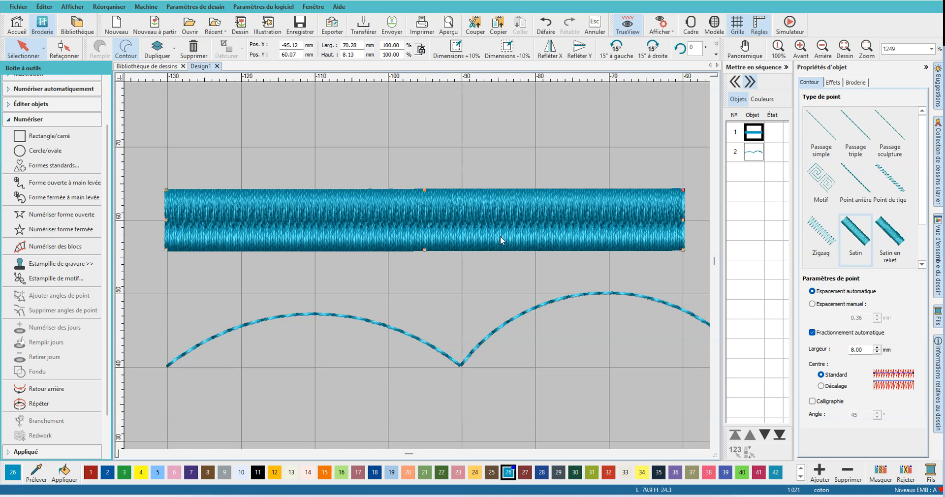
pyautogui.click(812, 332)
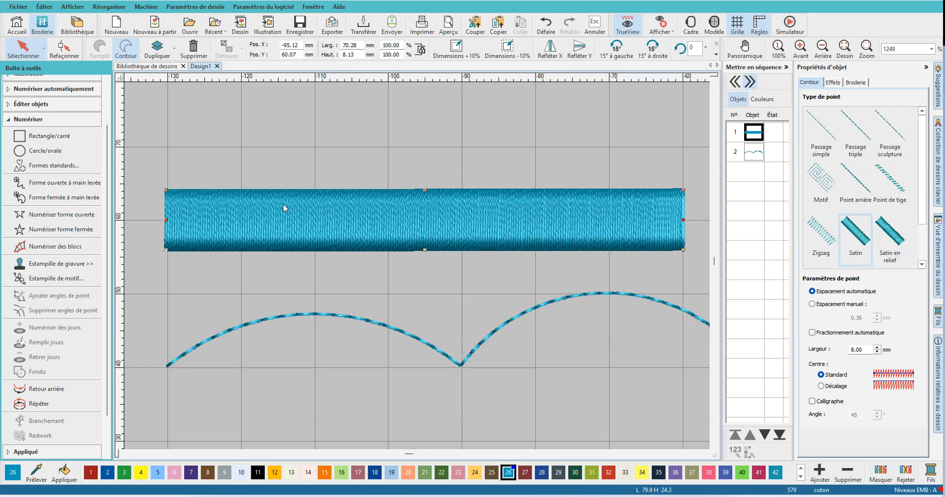
# - Show the satin line without TrueView and set its Assise 1 underlay type to Zigzag
pyautogui.click(628, 27)
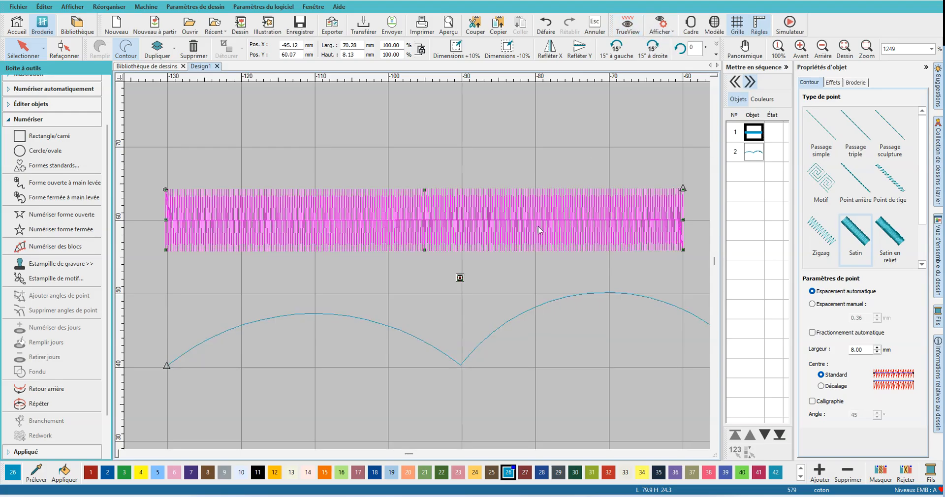
pyautogui.scroll(5, 419, 270)
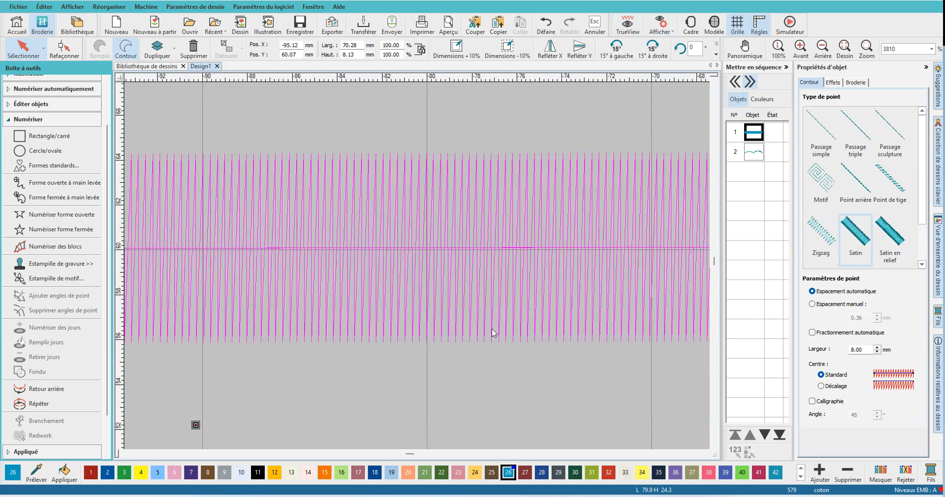
pyautogui.click(856, 82)
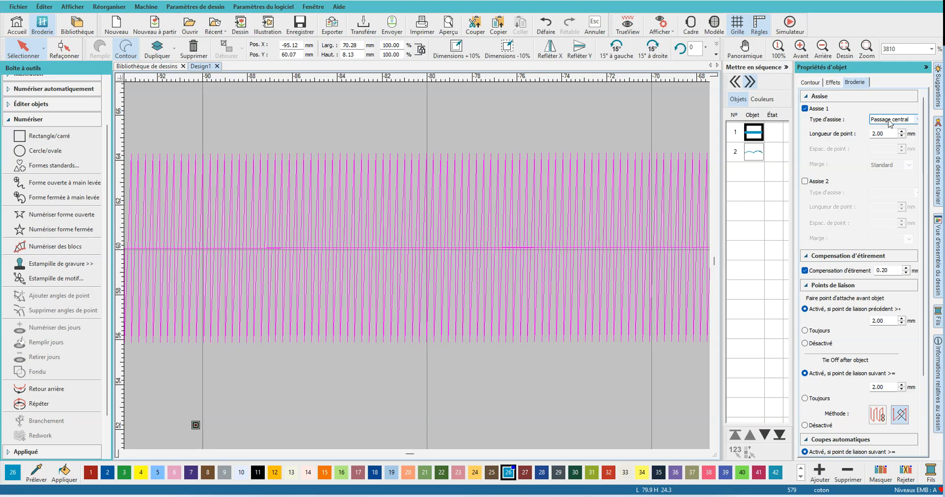
pyautogui.click(915, 119)
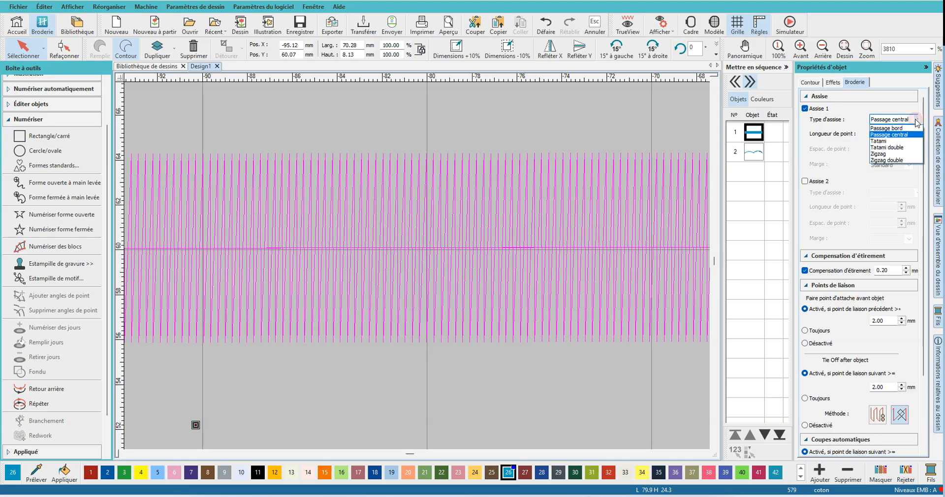
pyautogui.click(883, 153)
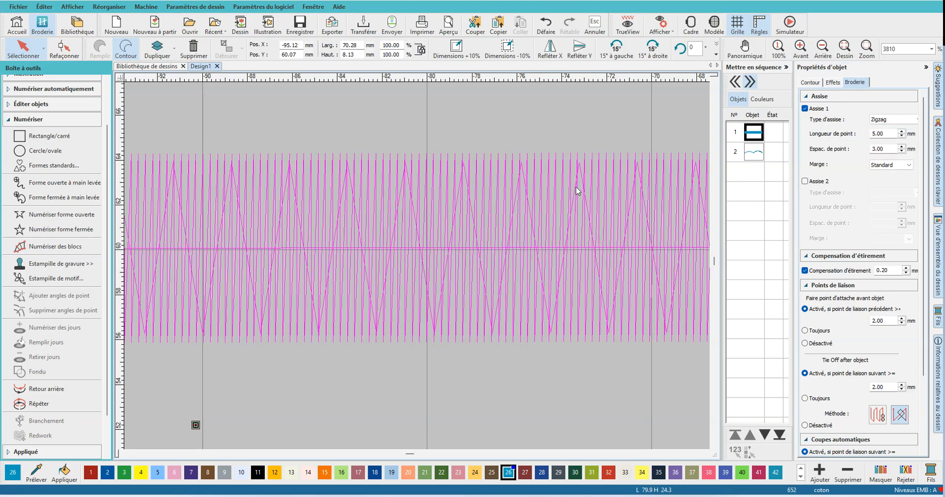
# - Add a Zigzag Assise 2 underlay with 2 mm spacing to the satin line, and restore the TrueView display
pyautogui.click(805, 182)
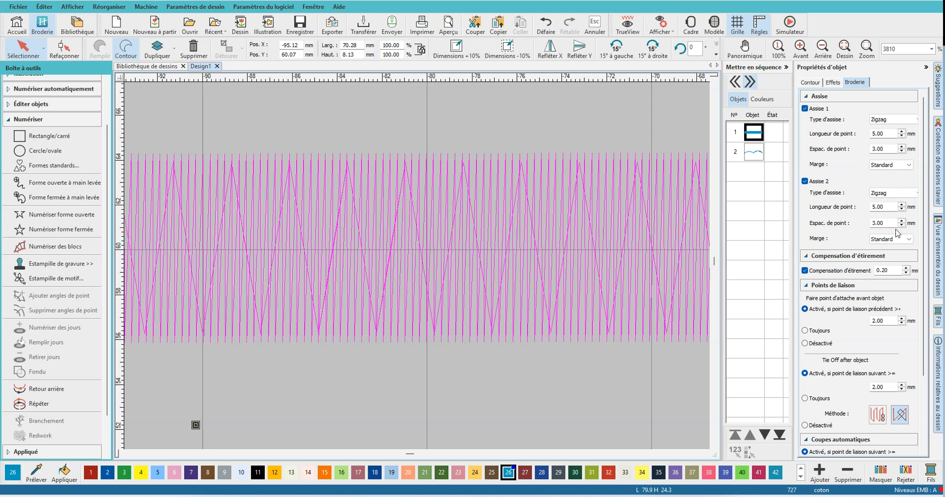
pyautogui.click(887, 222)
pyautogui.write('2')
pyautogui.press('Return')
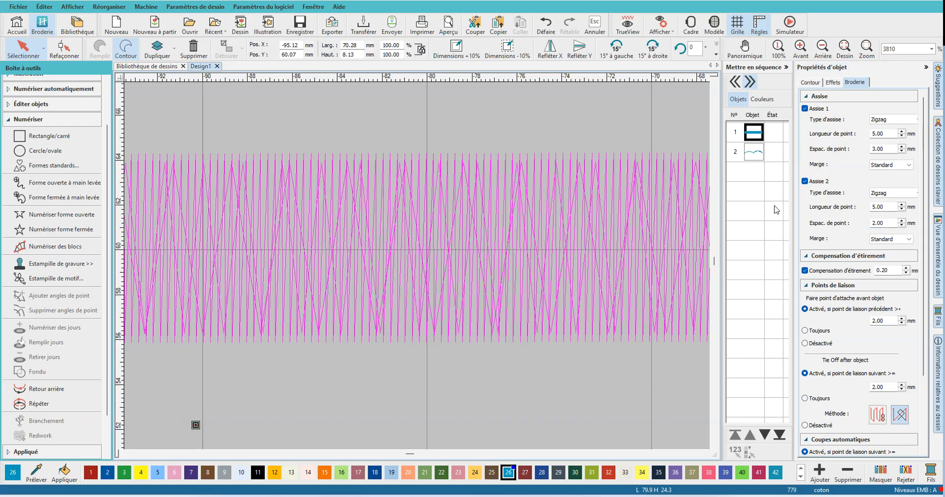
pyautogui.click(807, 83)
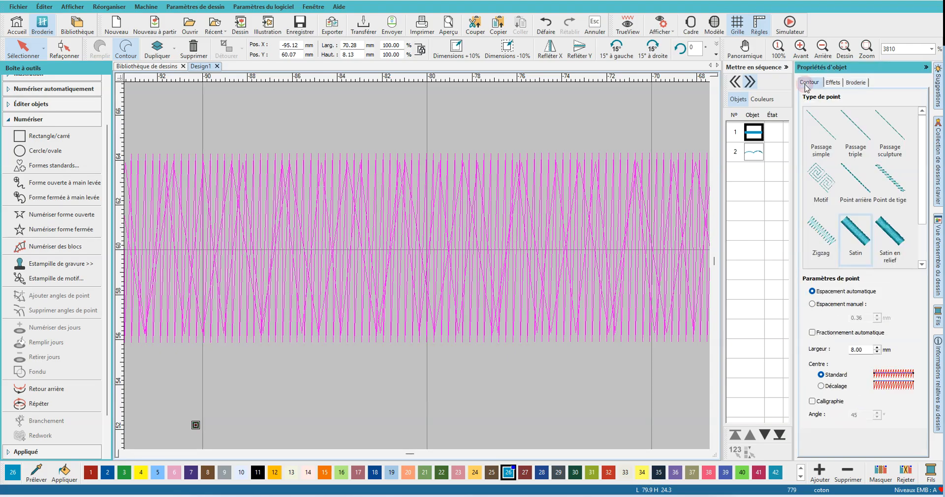
pyautogui.click(621, 29)
pyautogui.scroll(-5, 418, 265)
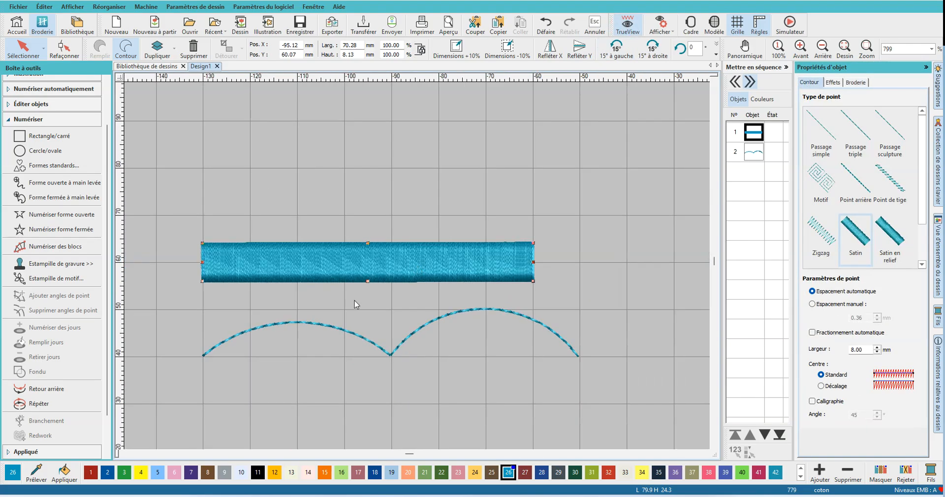
pyautogui.click(561, 268)
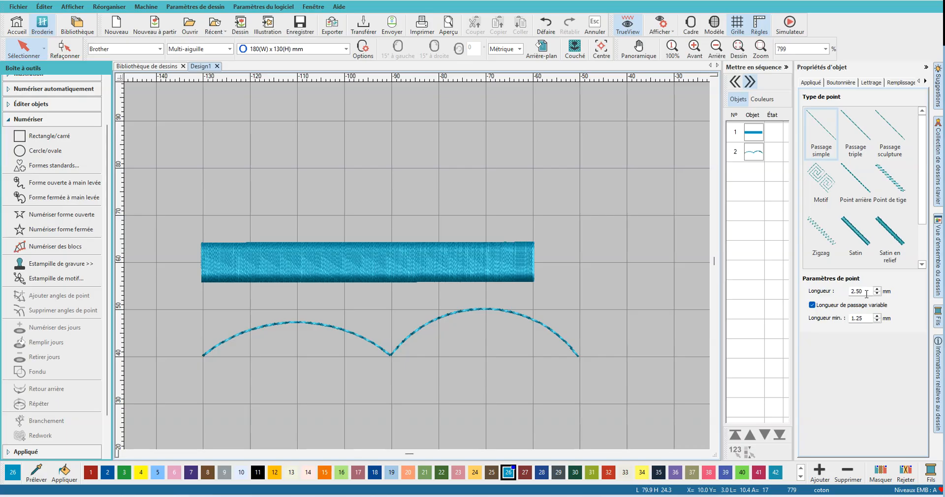
# - Change the straight line's stitch type to Passage triple
pyautogui.click(853, 143)
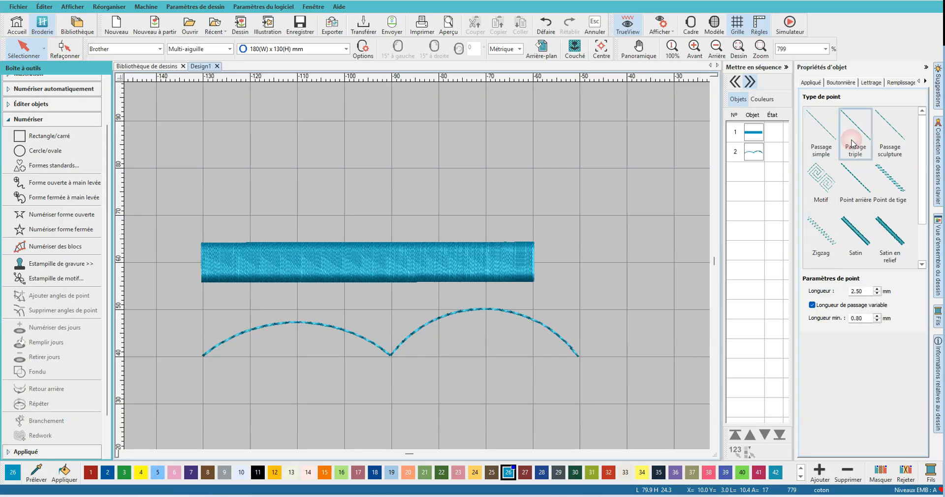
pyautogui.click(755, 139)
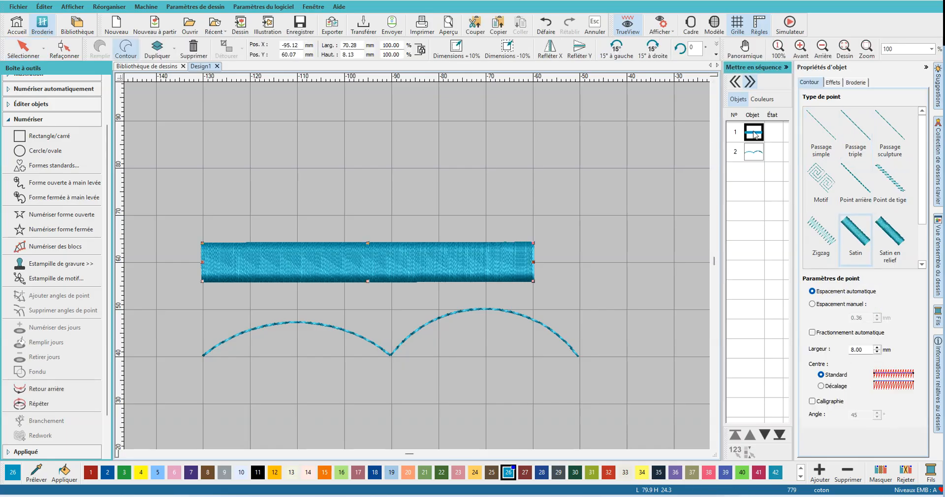
pyautogui.click(854, 144)
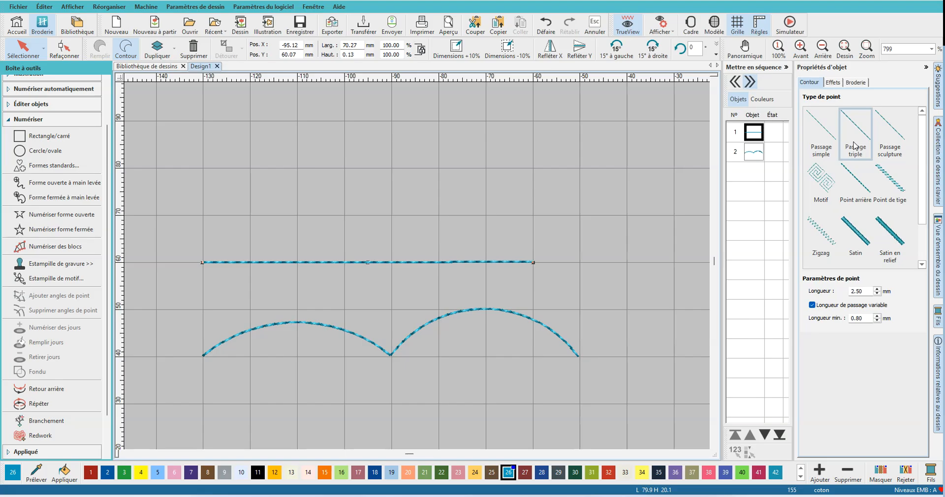
# - Change the straight line's stitch type to Point de tige and set its width to 4 mm
pyautogui.click(886, 186)
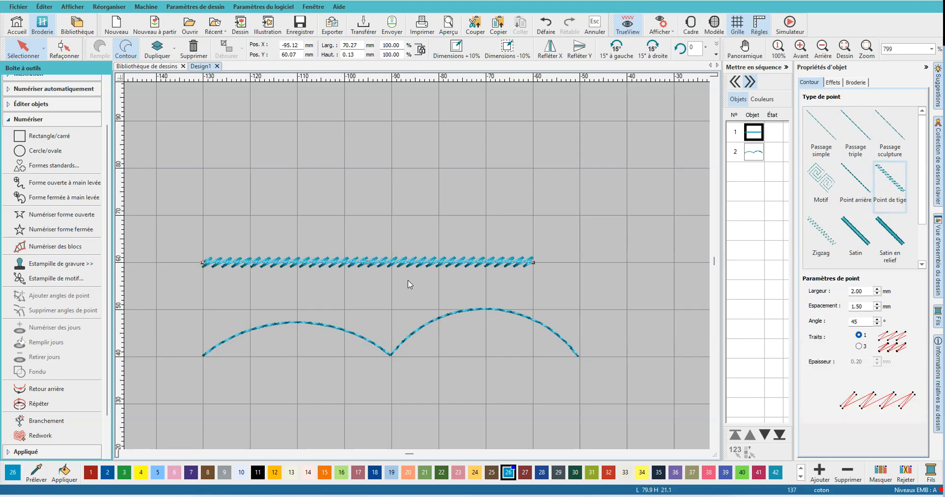
pyautogui.scroll(3, 415, 286)
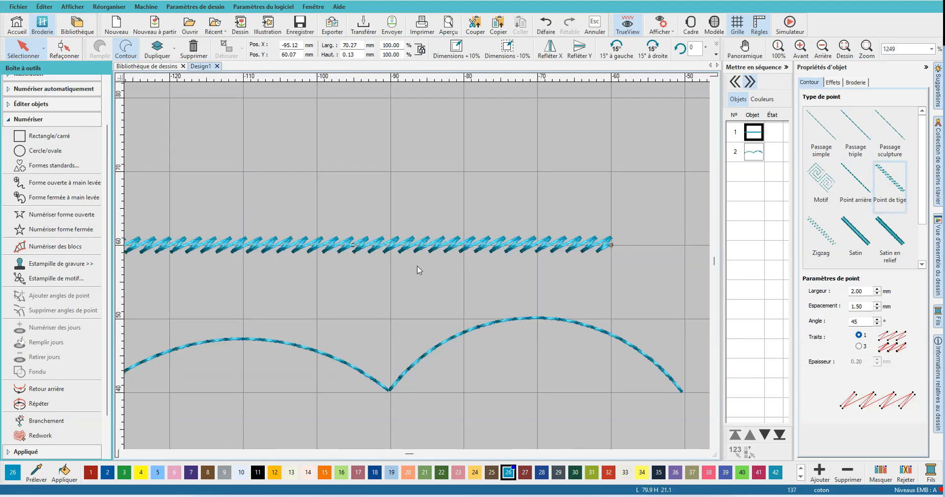
pyautogui.doubleClick(866, 290)
pyautogui.write('4')
pyautogui.press('Return')
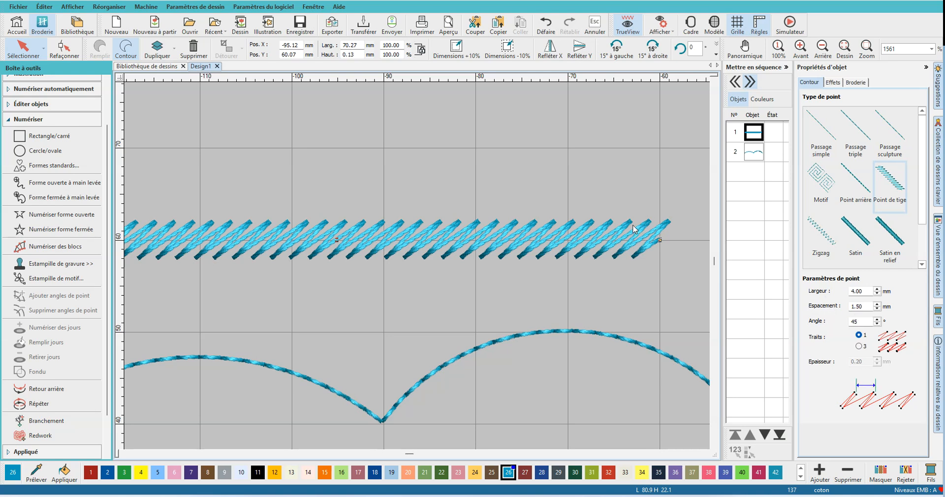
# - Set the Point de tige spacing to 3 mm and its angle to 90°, and check the line's embroidery properties
pyautogui.doubleClick(858, 306)
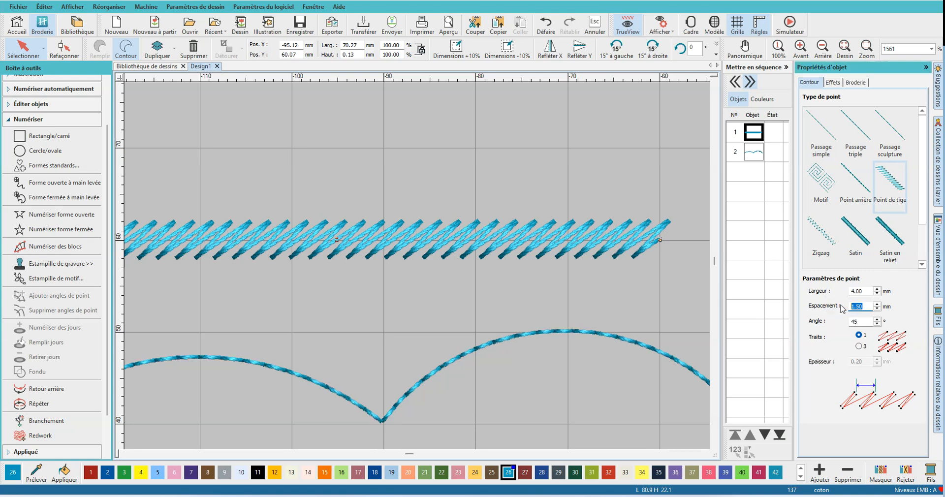
pyautogui.write('3')
pyautogui.press('Return')
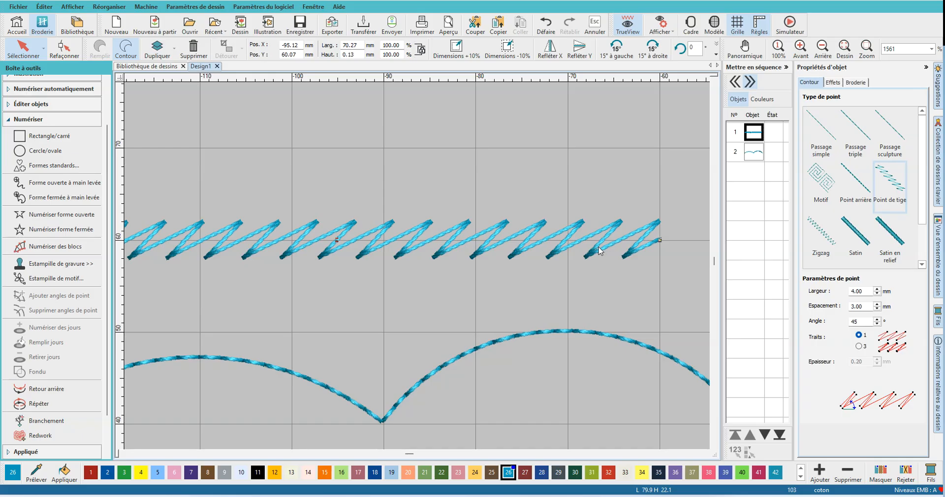
pyautogui.doubleClick(862, 322)
pyautogui.write('90')
pyautogui.press('Return')
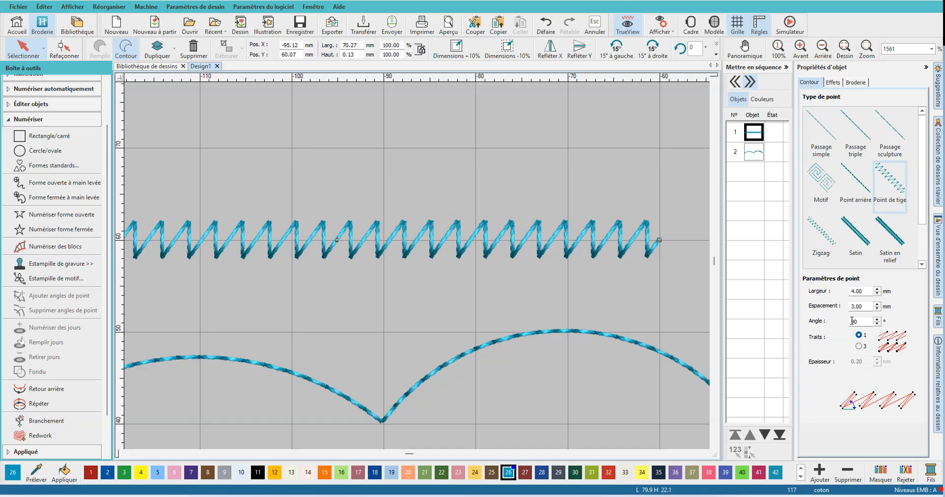
pyautogui.click(856, 84)
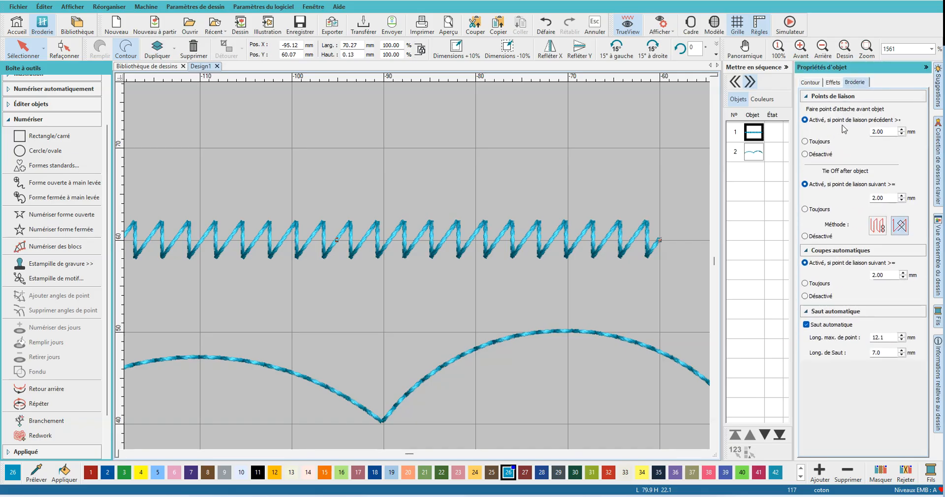
pyautogui.click(808, 83)
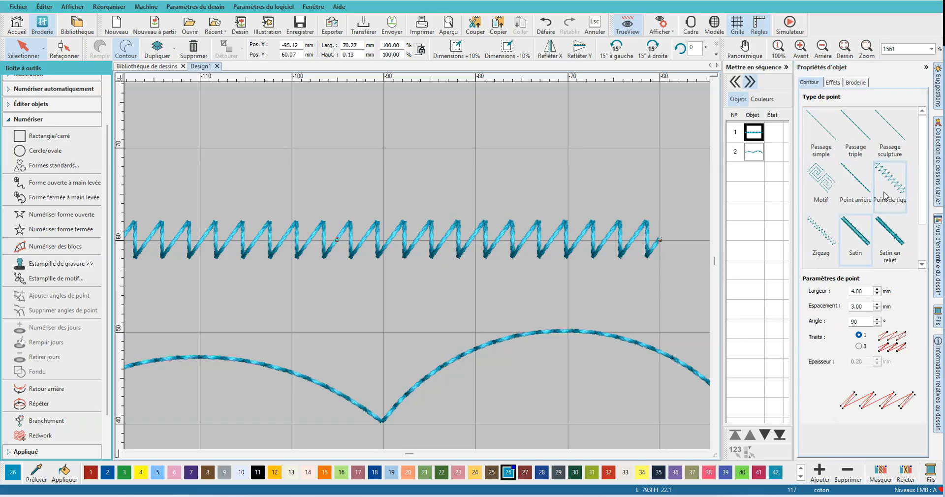
# - Change the straight line's stitch type to Zigzag and disable its Assise 1 underlay
pyautogui.click(826, 241)
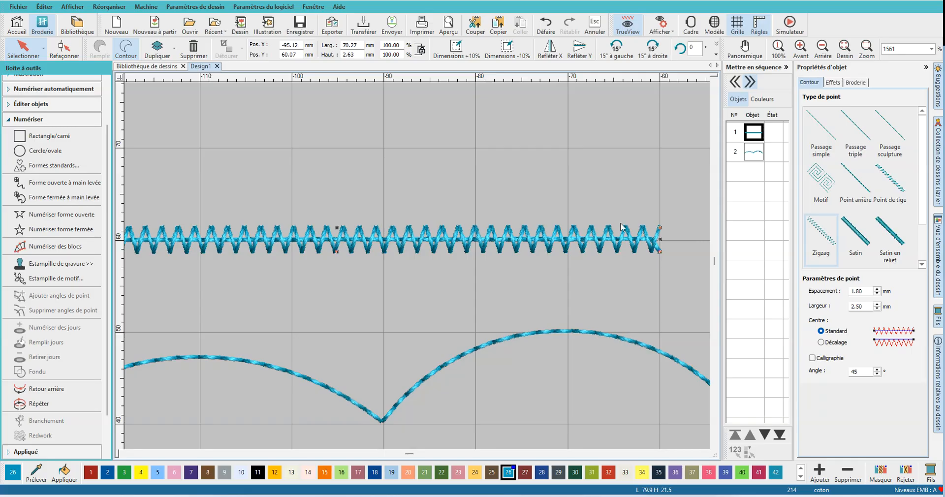
pyautogui.click(857, 83)
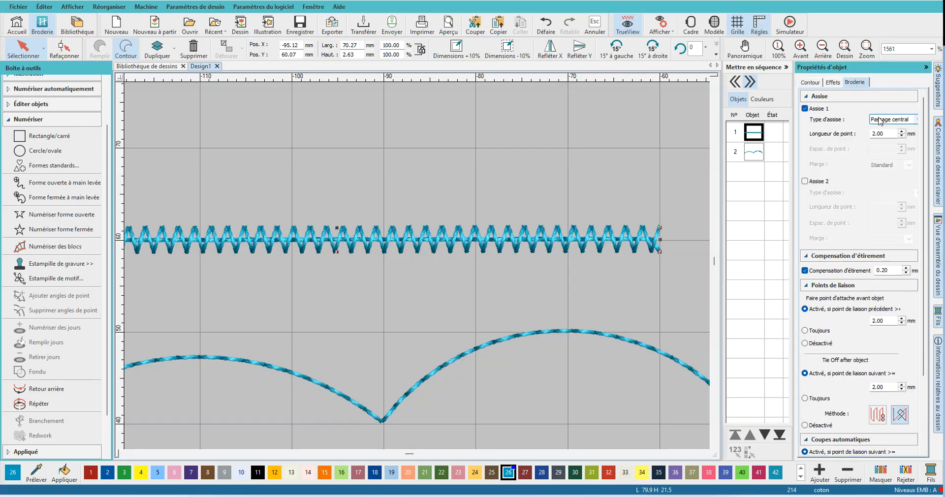
pyautogui.click(805, 109)
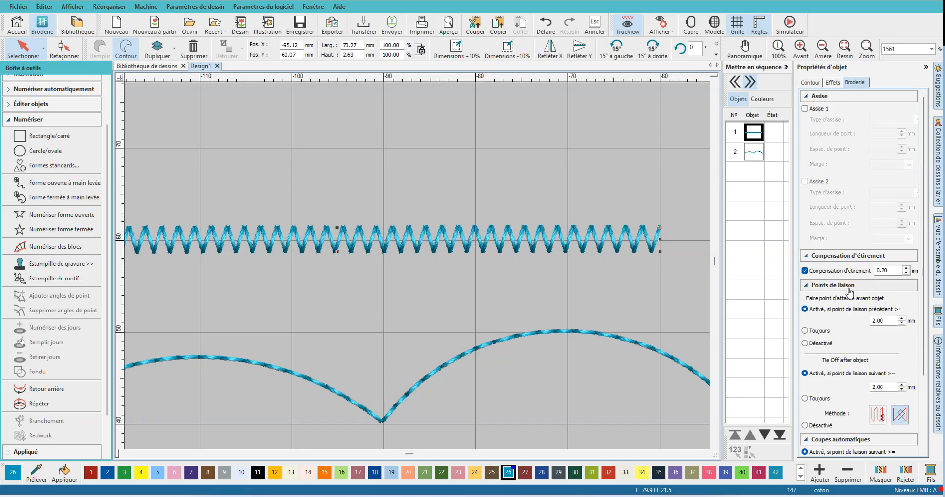
pyautogui.click(810, 83)
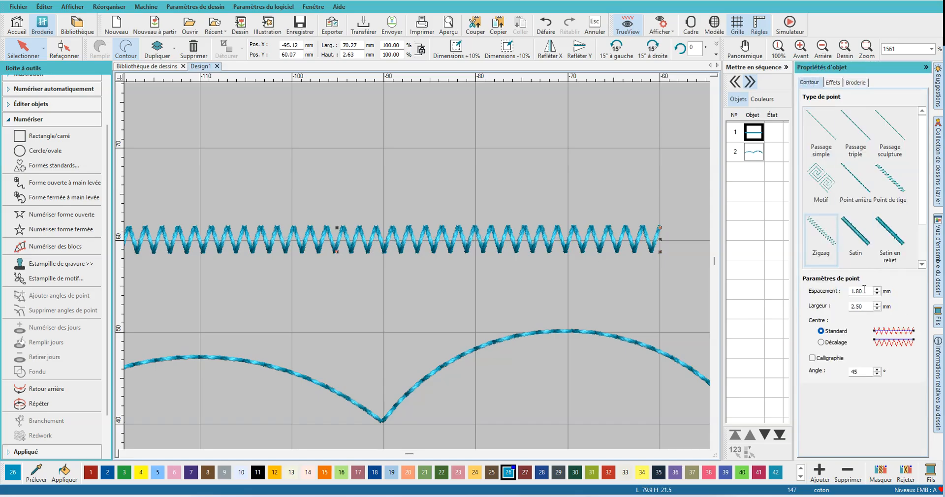
# - Set the zigzag line's width to 4 mm and its spacing to 1 mm, and deselect the line
pyautogui.moveTo(863, 307); pyautogui.dragTo(825, 311)
pyautogui.write('4')
pyautogui.press('Return')
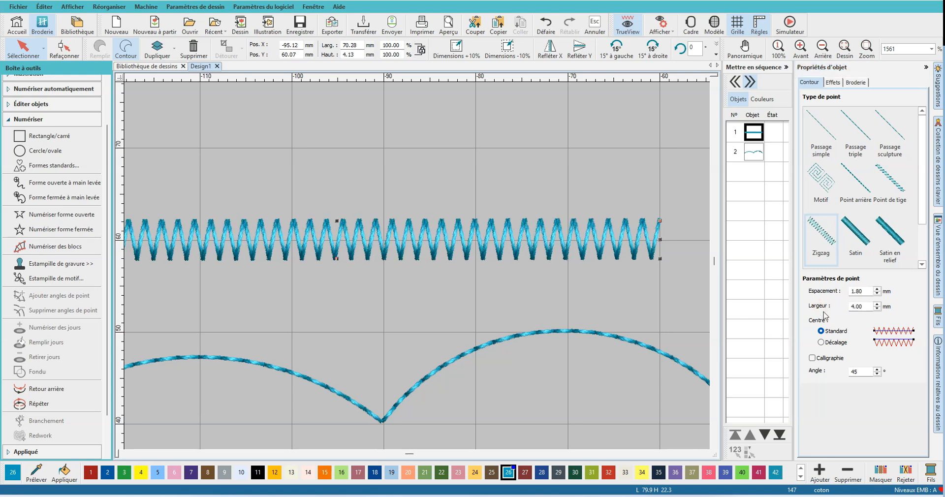
pyautogui.moveTo(869, 293); pyautogui.dragTo(835, 294)
pyautogui.write('1')
pyautogui.press('Return')
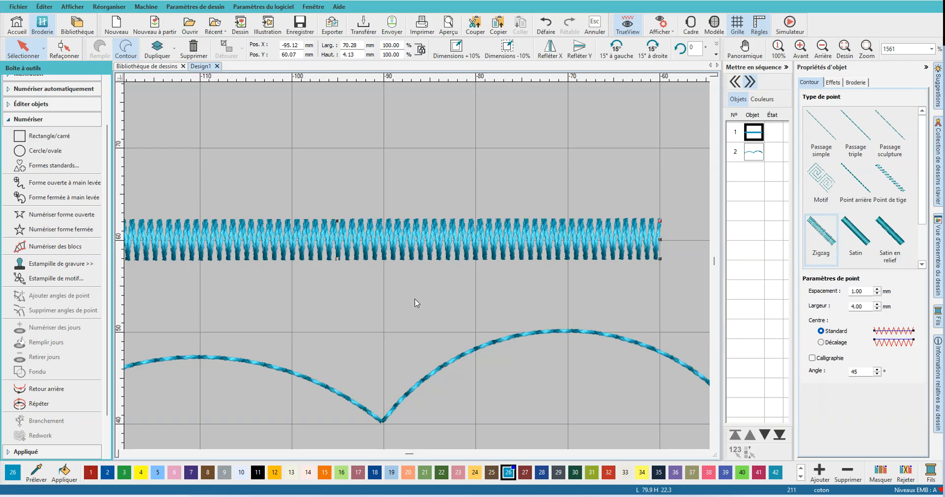
pyautogui.scroll(-4, 427, 305)
pyautogui.click(574, 209)
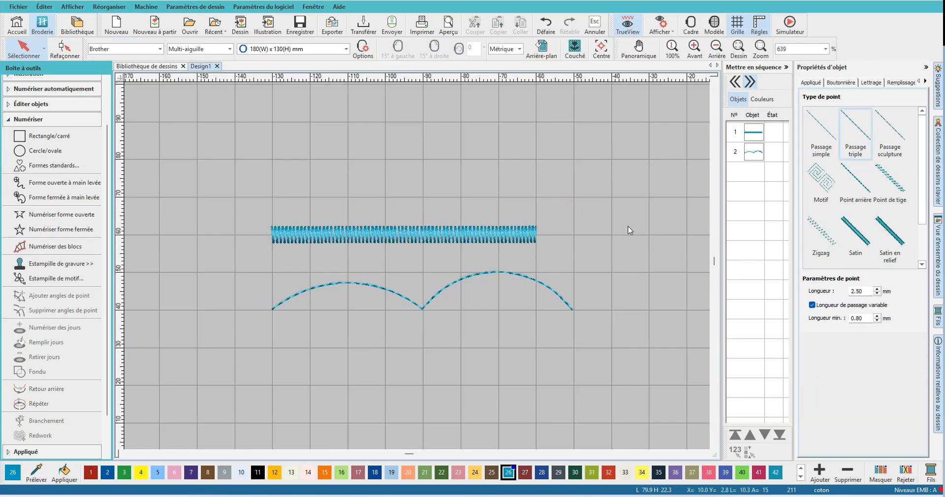
# - Change the straight line's stitch type from zigzag to Passage simple and deselect the line
pyautogui.click(80, 216)
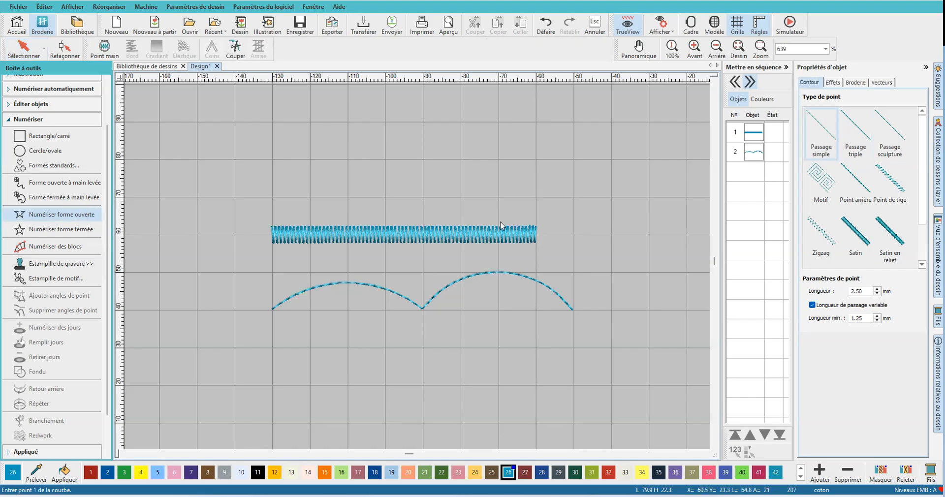
pyautogui.click(467, 238)
pyautogui.click(753, 132)
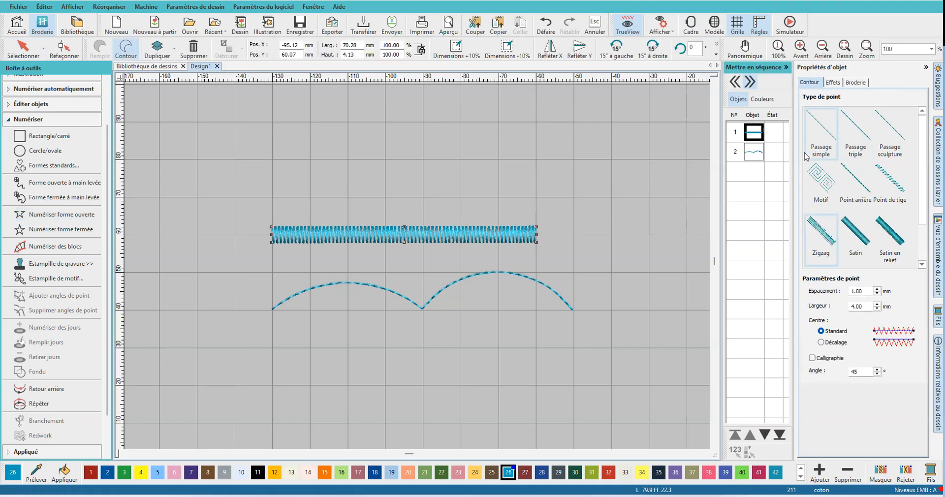
pyautogui.click(820, 143)
pyautogui.click(686, 166)
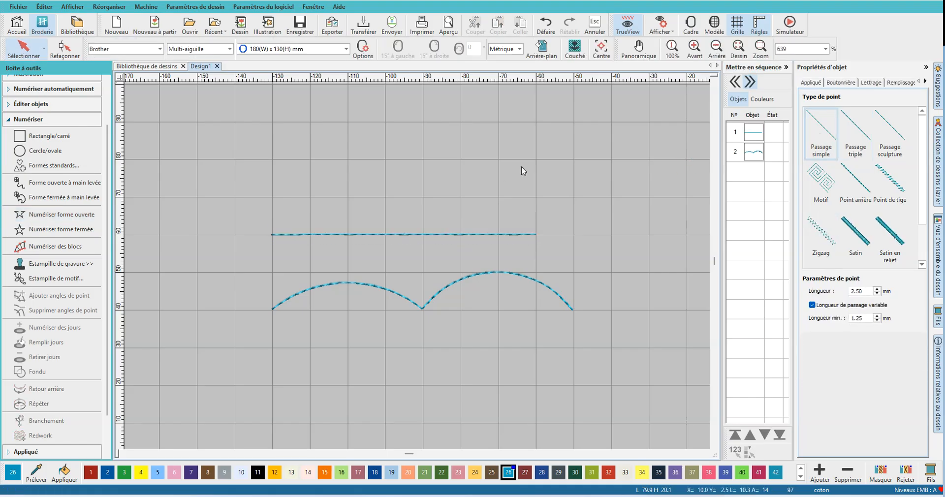
# - Try moving the double-arc curve ahead of the straight line in the stitching sequence, and return it to second place
pyautogui.click(742, 133)
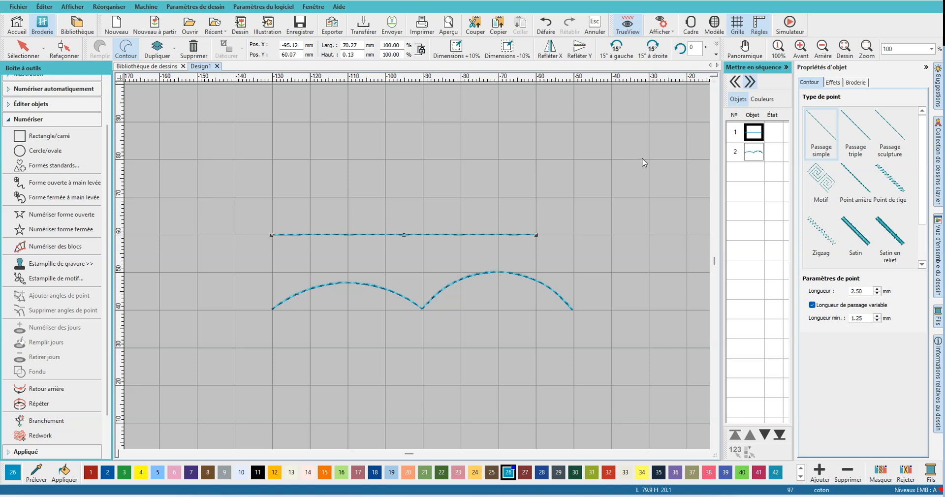
pyautogui.click(757, 158)
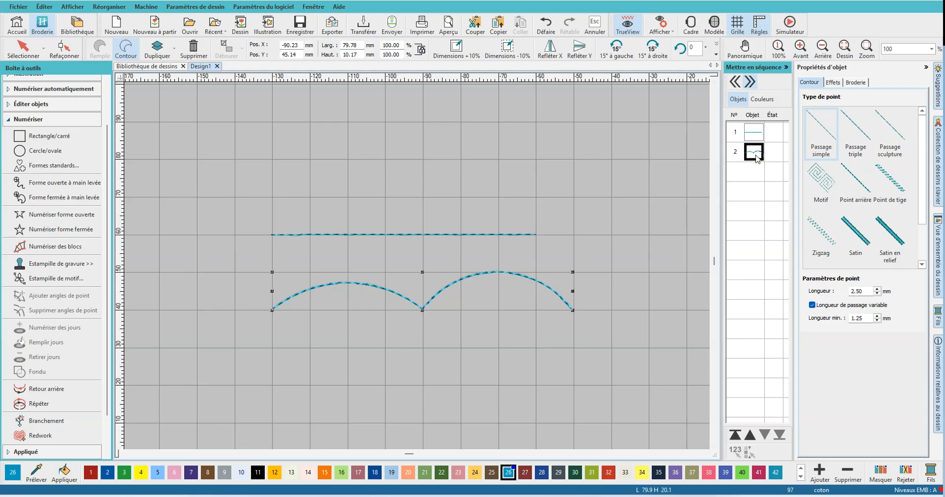
pyautogui.moveTo(758, 133); pyautogui.dragTo(755, 161)
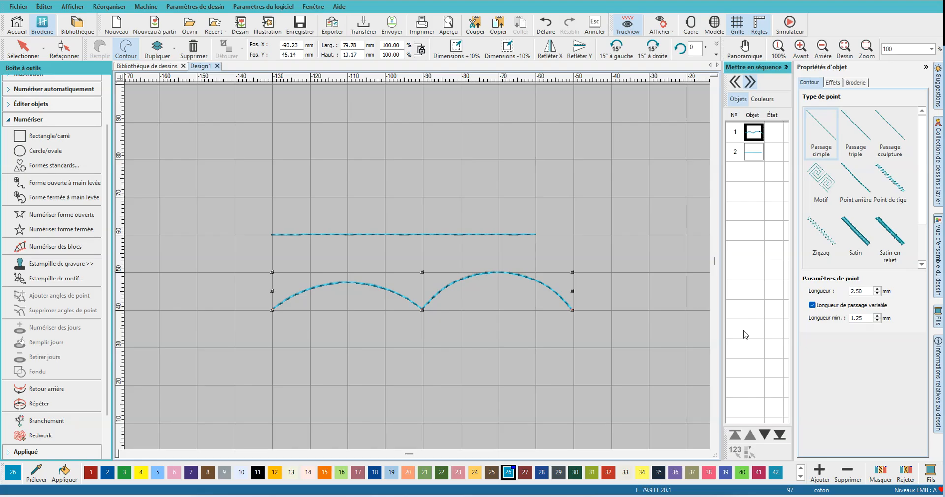
pyautogui.click(764, 435)
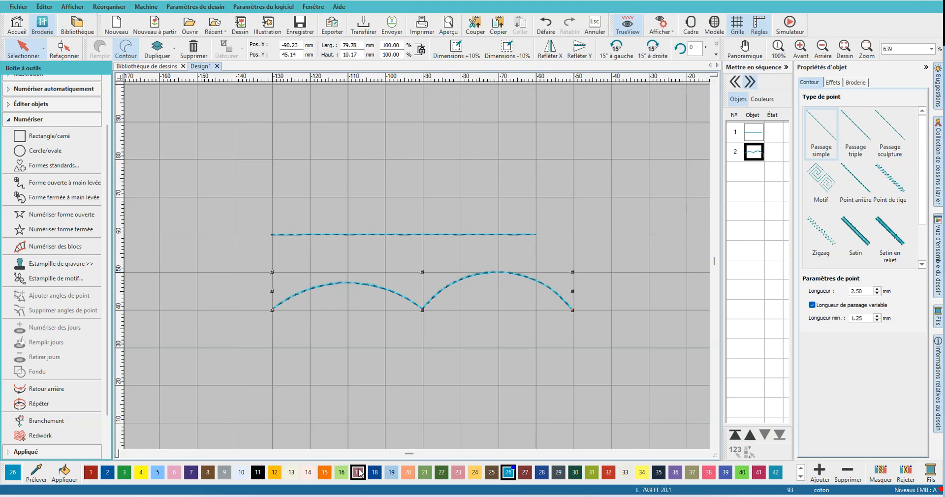
# - Recolor the double-arc curve with thread color 17 and make it the first object in the stitching sequence
pyautogui.click(358, 472)
pyautogui.click(508, 338)
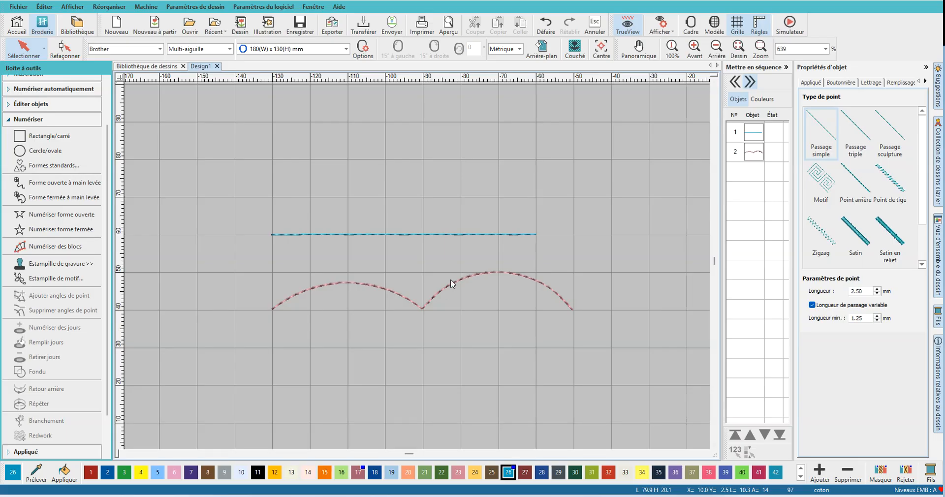
pyautogui.click(772, 159)
pyautogui.click(751, 435)
pyautogui.click(771, 285)
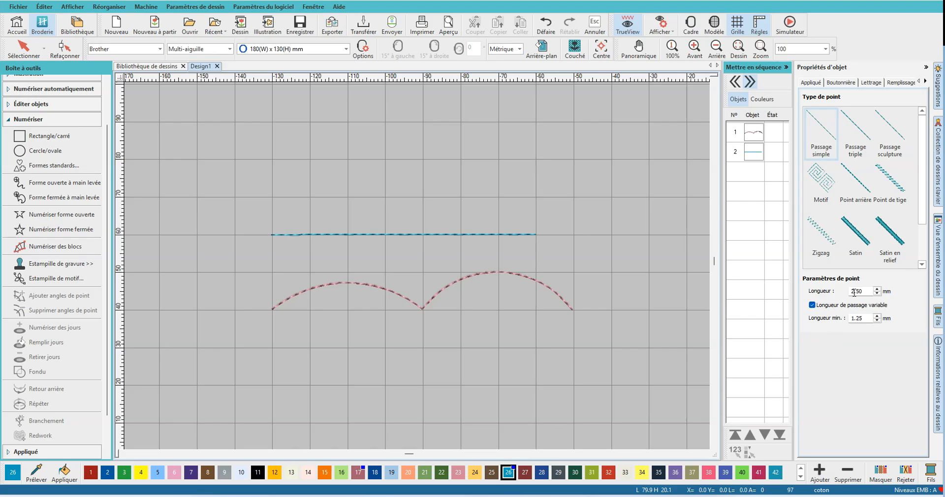
# - Change the straight line's stitch type to Point de tige and set its width to 5 mm
pyautogui.click(890, 182)
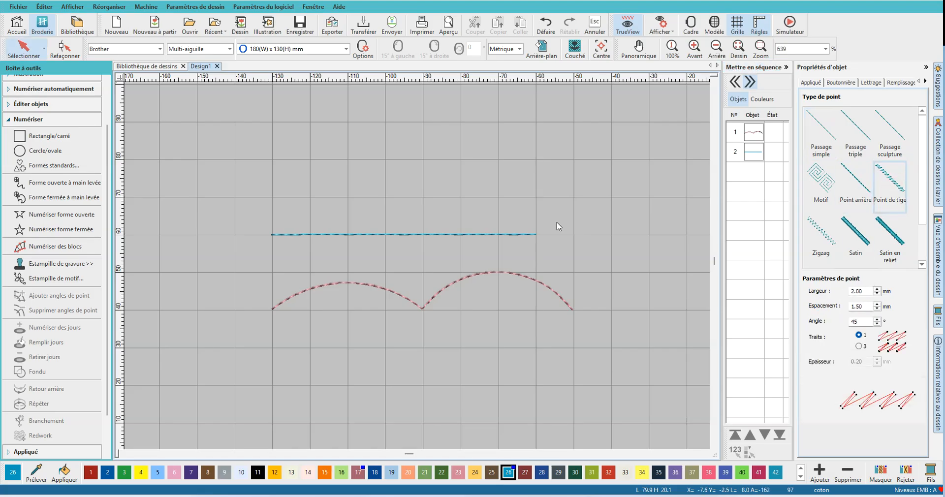
pyautogui.click(491, 235)
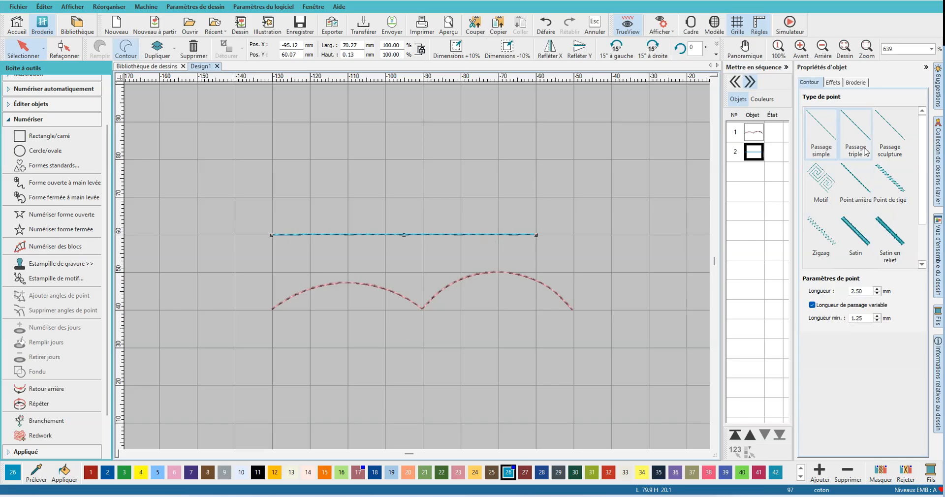
pyautogui.click(886, 190)
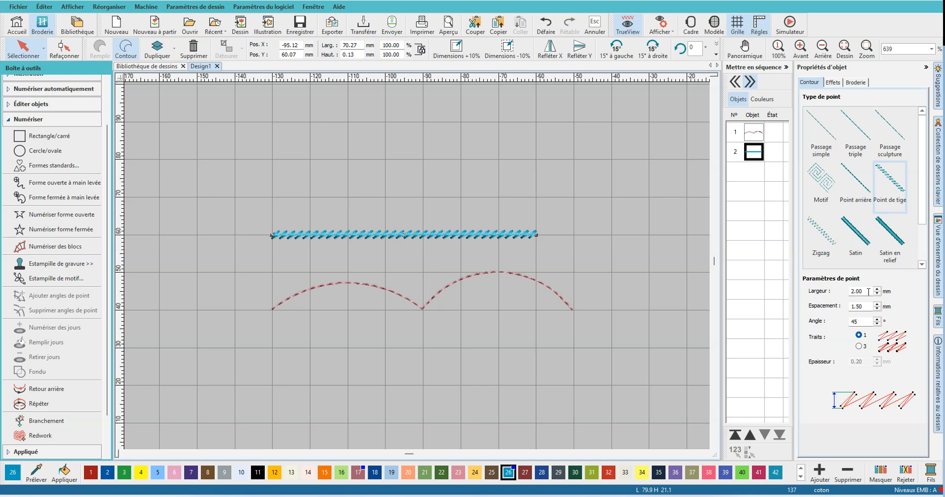
pyautogui.doubleClick(862, 294)
pyautogui.write('5')
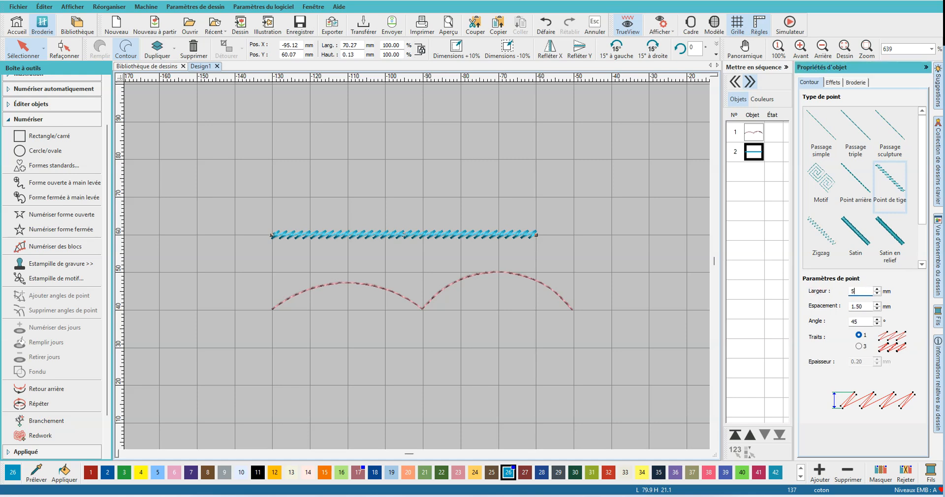
pyautogui.press('Return')
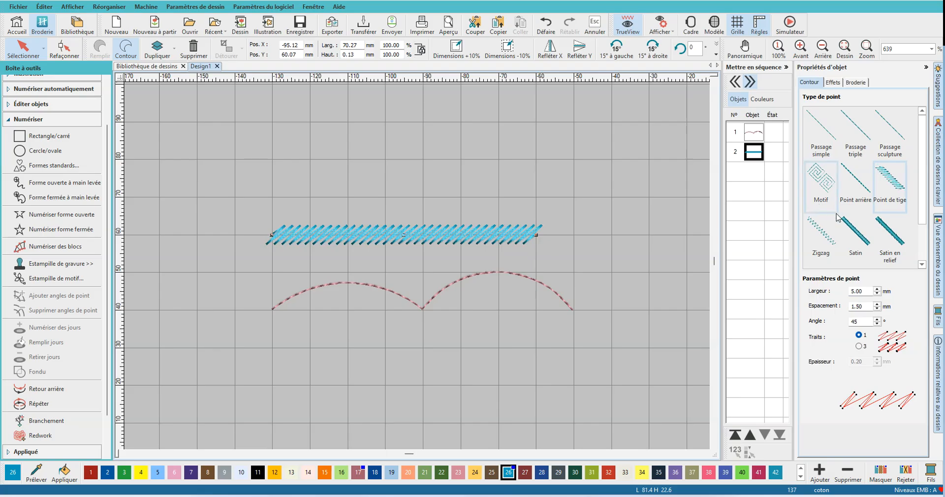
# - Change the straight line's stitch type to Satin and set its width to 5 mm
pyautogui.click(853, 231)
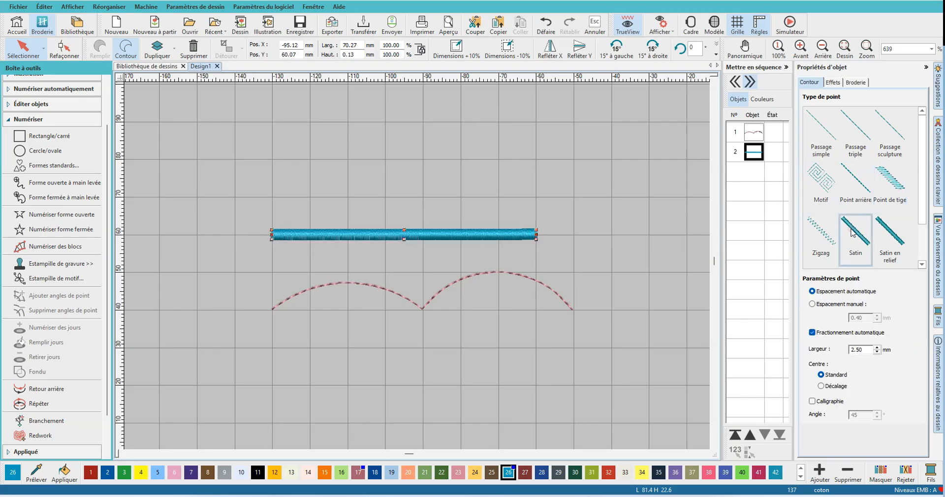
pyautogui.doubleClick(861, 350)
pyautogui.write('5')
pyautogui.press('Return')
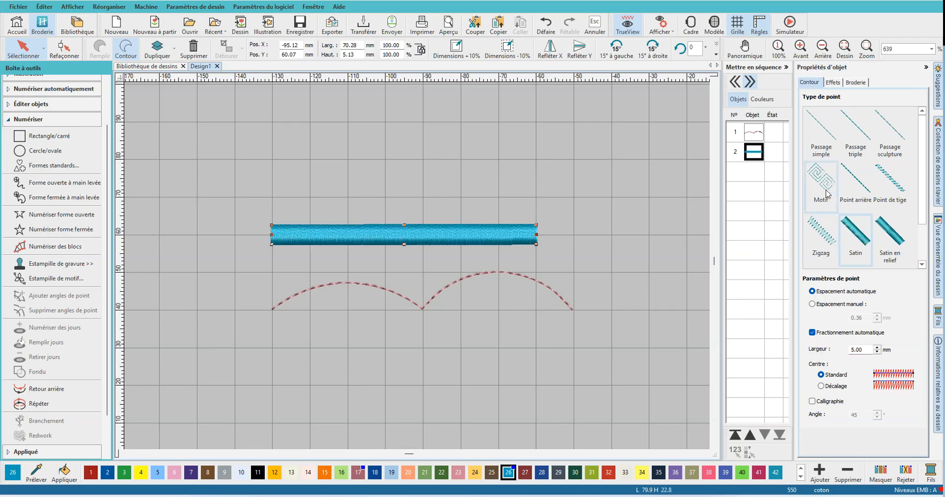
# - Change the straight line's stitch type to Motif and choose the Blackwork2 category
pyautogui.click(887, 196)
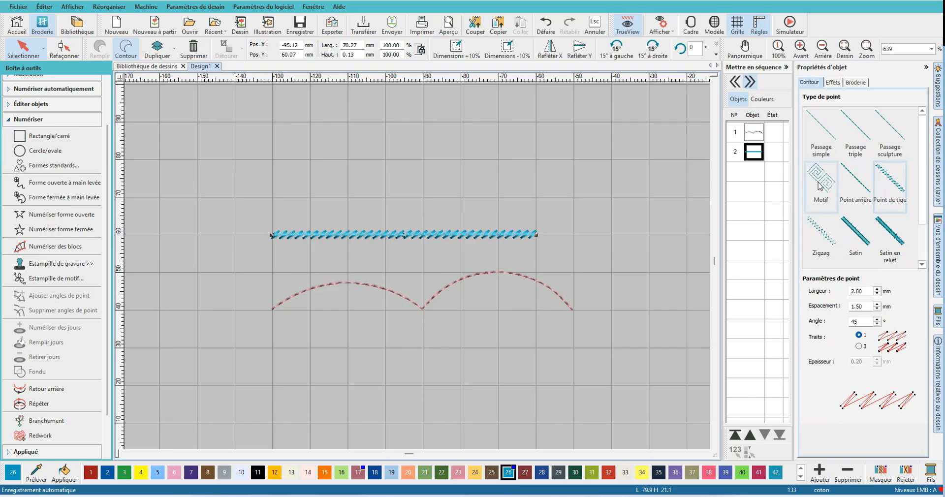
pyautogui.click(835, 190)
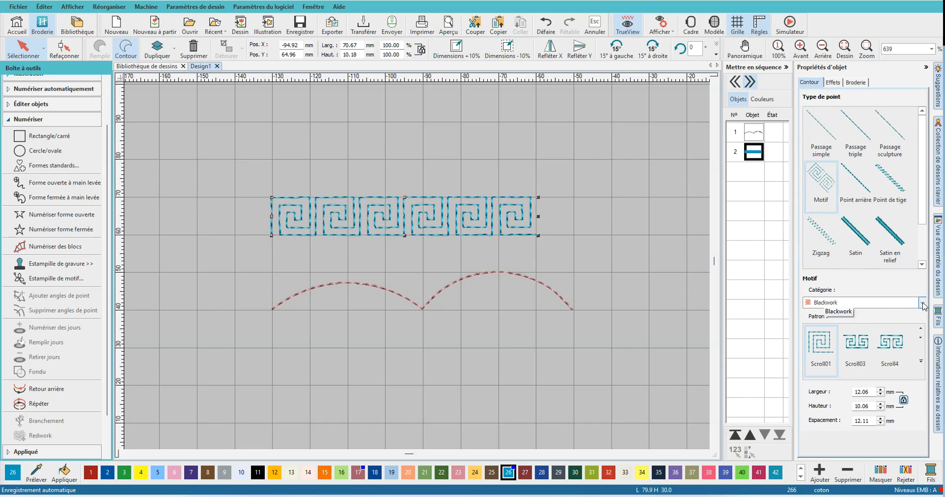
pyautogui.click(920, 304)
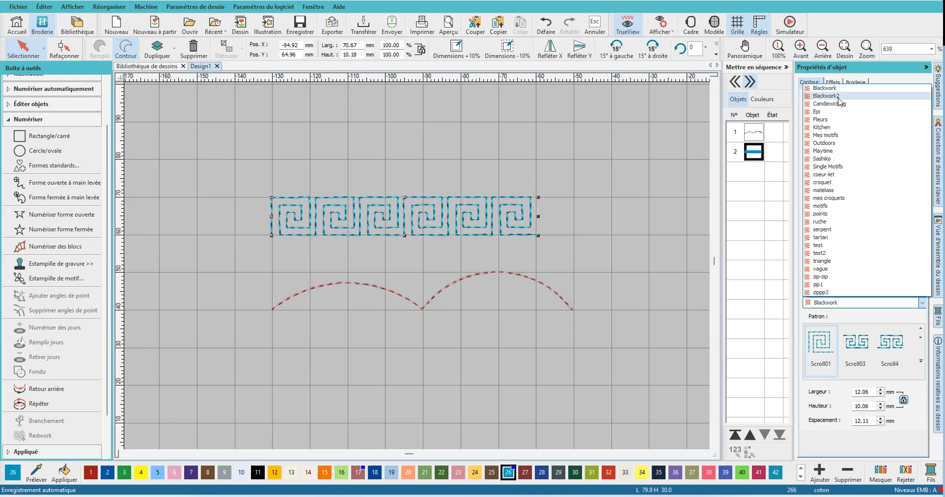
pyautogui.click(838, 96)
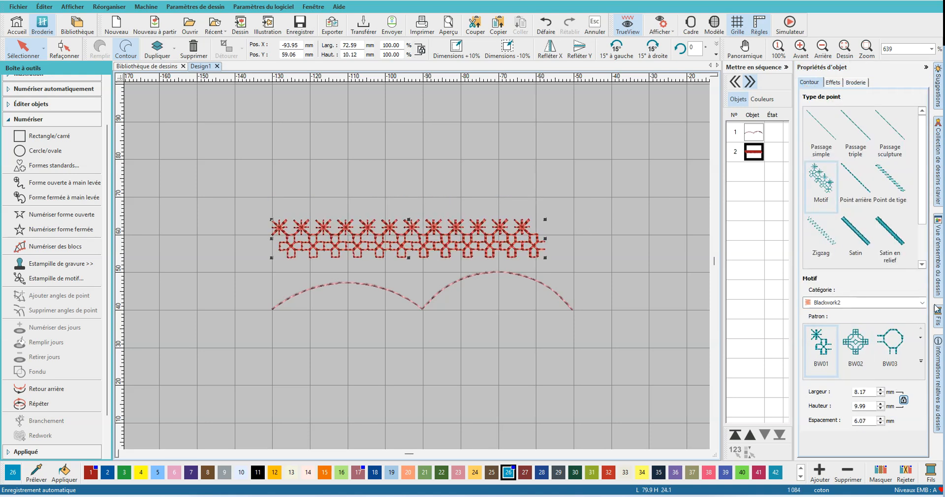
# - Try the BW10, BW09 and BW08 patterns from the Blackwork2 pattern gallery on the straight line and close the gallery
pyautogui.click(921, 360)
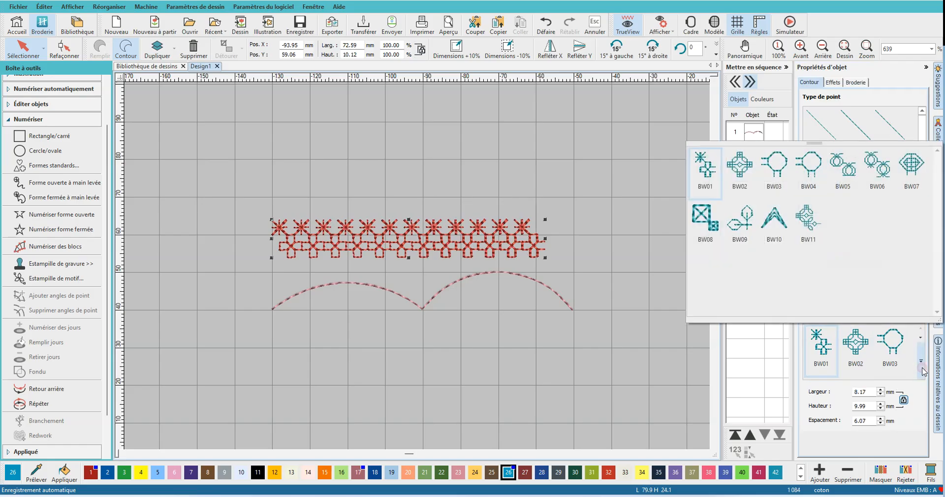
pyautogui.moveTo(820, 148); pyautogui.dragTo(712, 129)
pyautogui.click(663, 202)
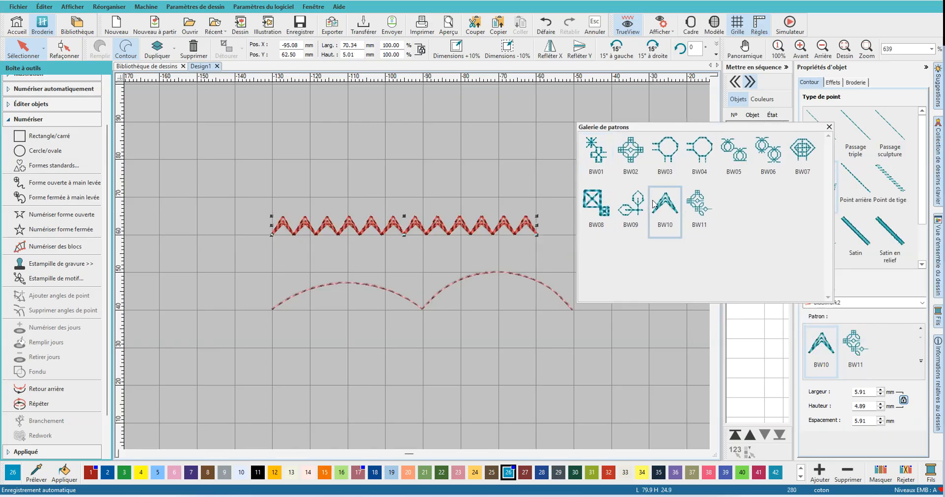
pyautogui.click(634, 207)
pyautogui.click(594, 204)
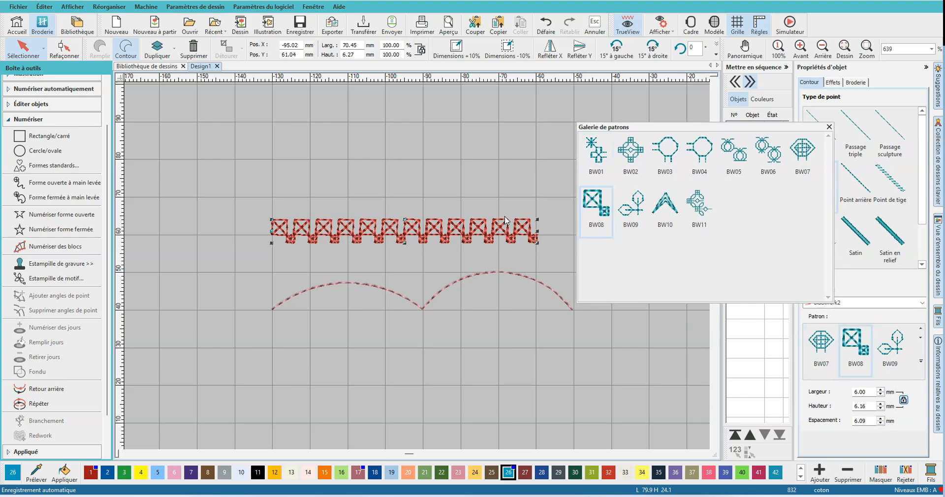
pyautogui.click(829, 126)
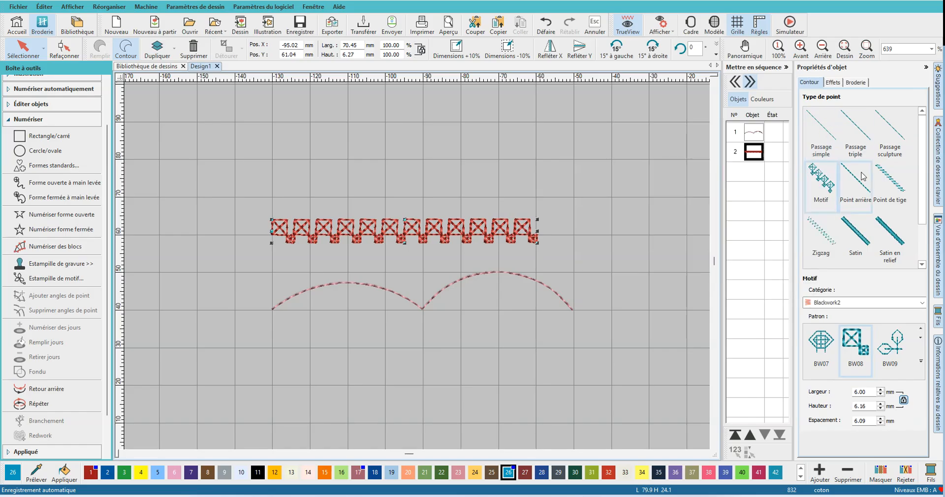
# - Switch the line's motif category to croquet and try its satin and tatami patterns
pyautogui.click(922, 302)
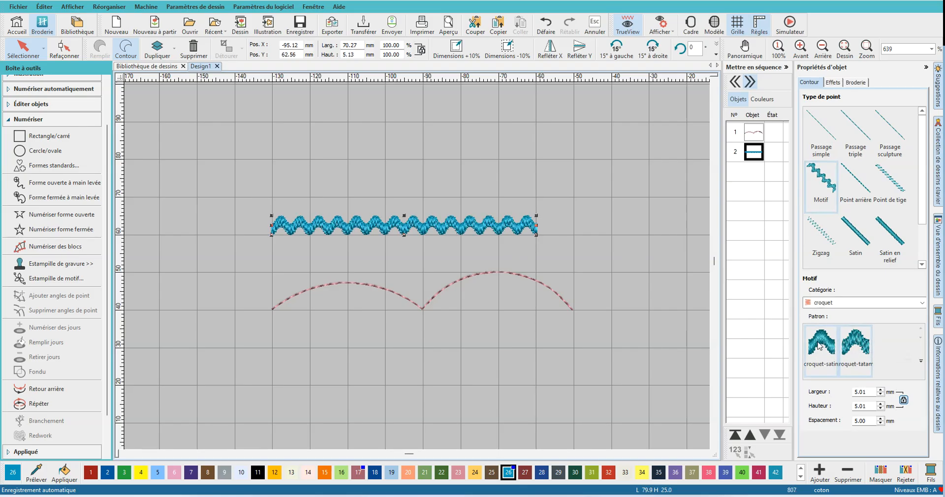
pyautogui.click(921, 361)
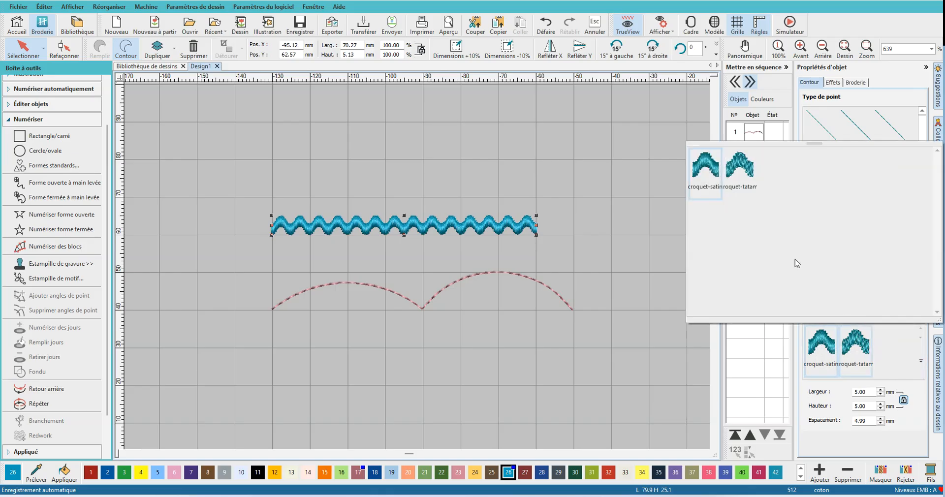
pyautogui.click(740, 163)
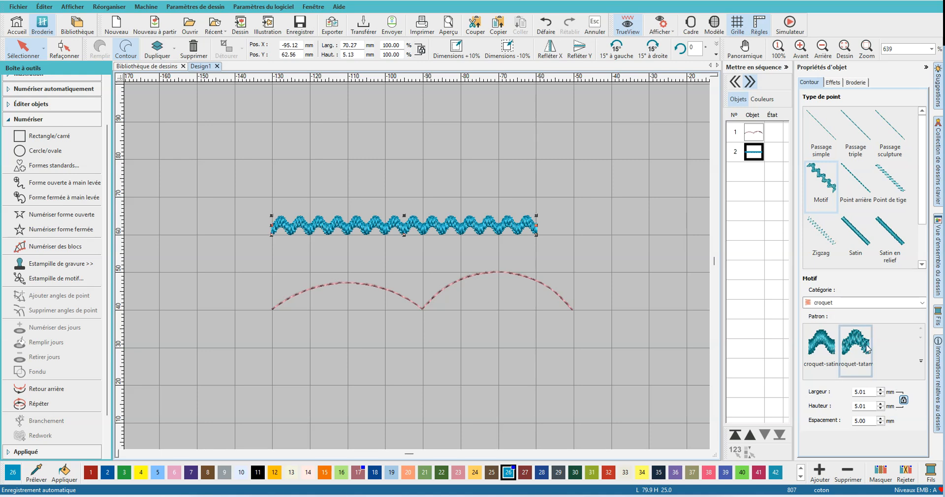
# - Switch the line's motif category to Single Motifs and open its full pattern gallery beside the design
pyautogui.click(921, 306)
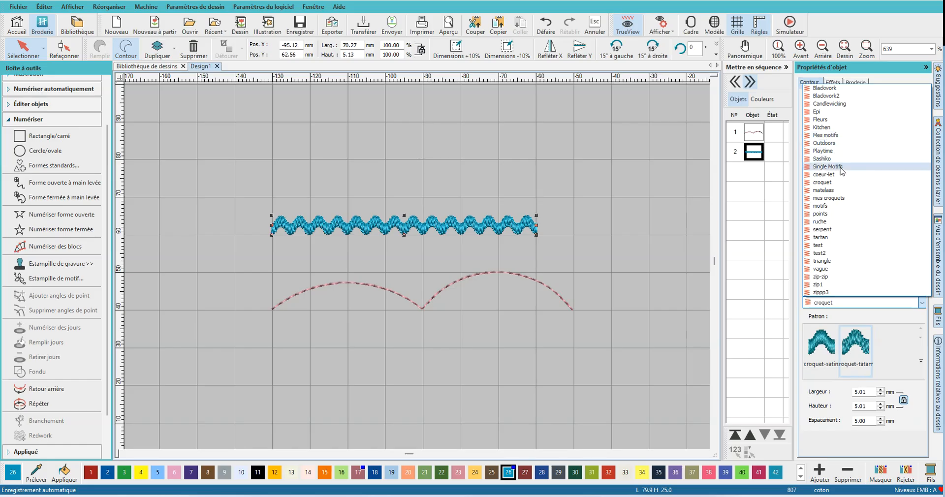
pyautogui.click(841, 167)
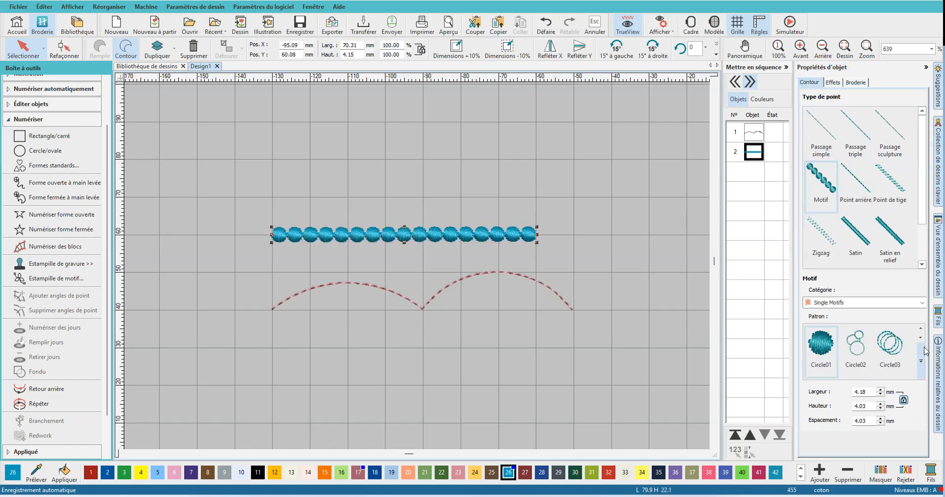
pyautogui.click(923, 303)
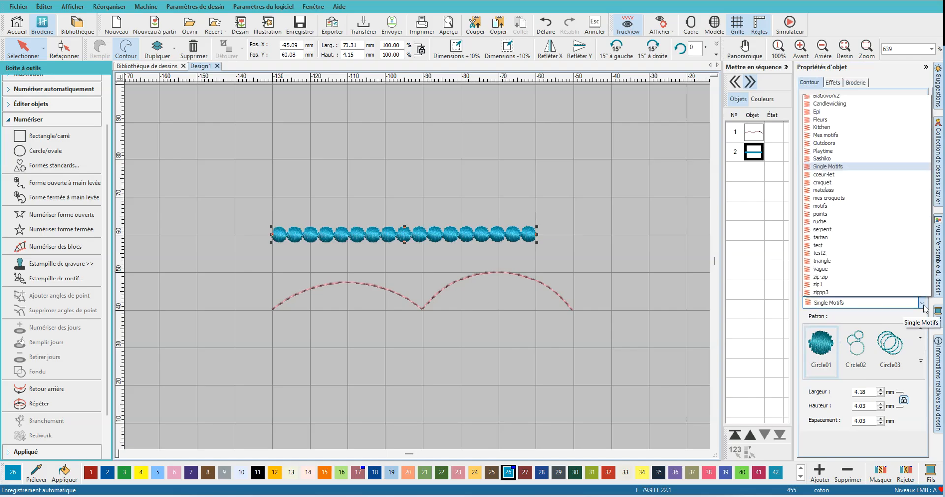
pyautogui.click(922, 363)
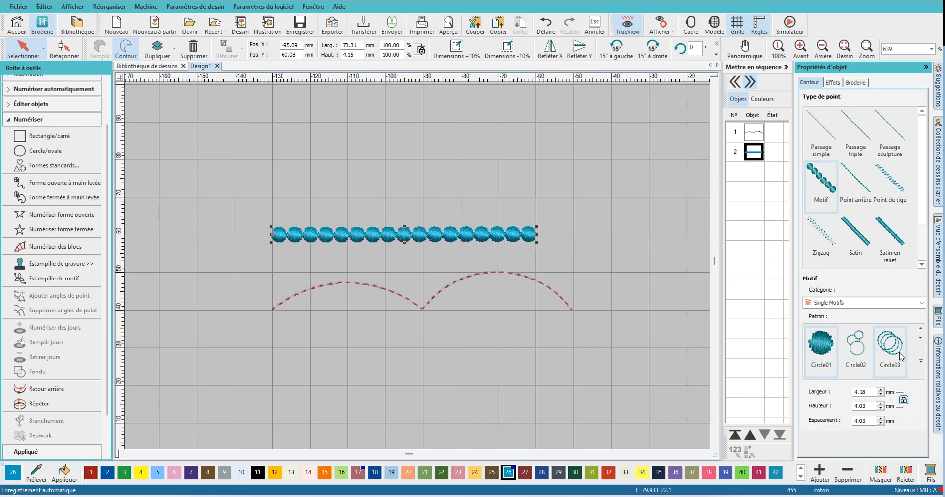
pyautogui.click(920, 362)
pyautogui.moveTo(817, 144); pyautogui.dragTo(735, 99)
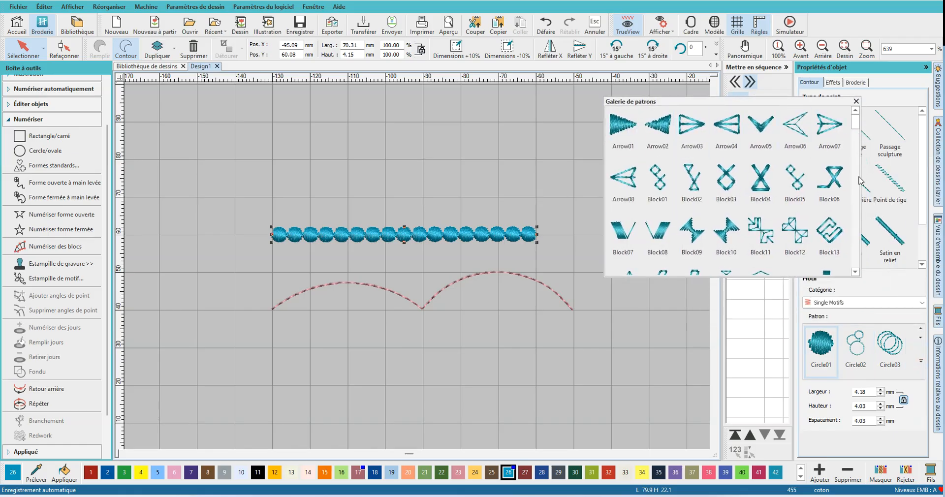
# - Try Circle03, Cloud01 and Cloud02 on the straight line, settle on the Cross01 pattern, and deselect the line
pyautogui.scroll(-5, 856, 127)
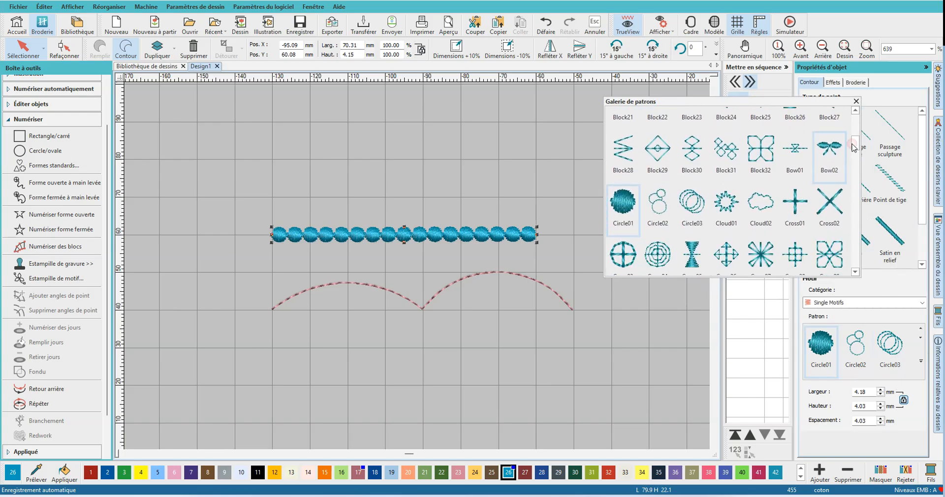
pyautogui.click(756, 163)
pyautogui.click(692, 202)
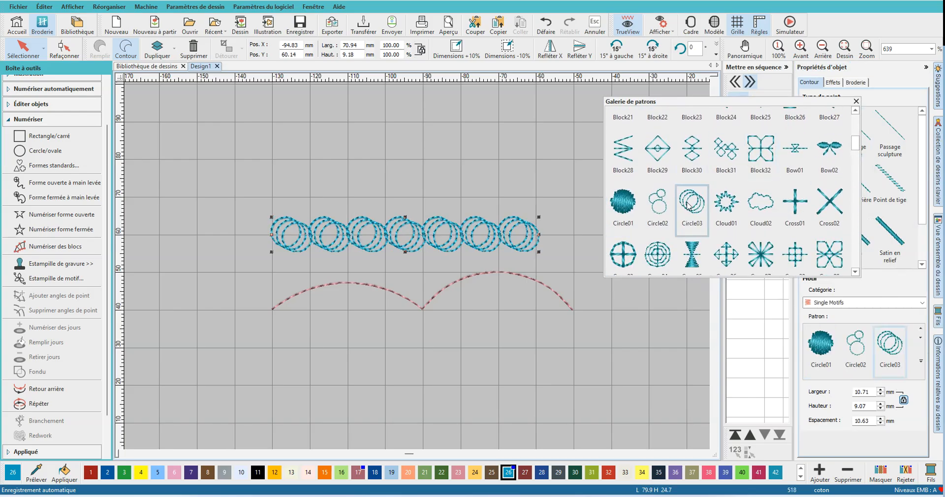
pyautogui.click(727, 211)
pyautogui.click(760, 202)
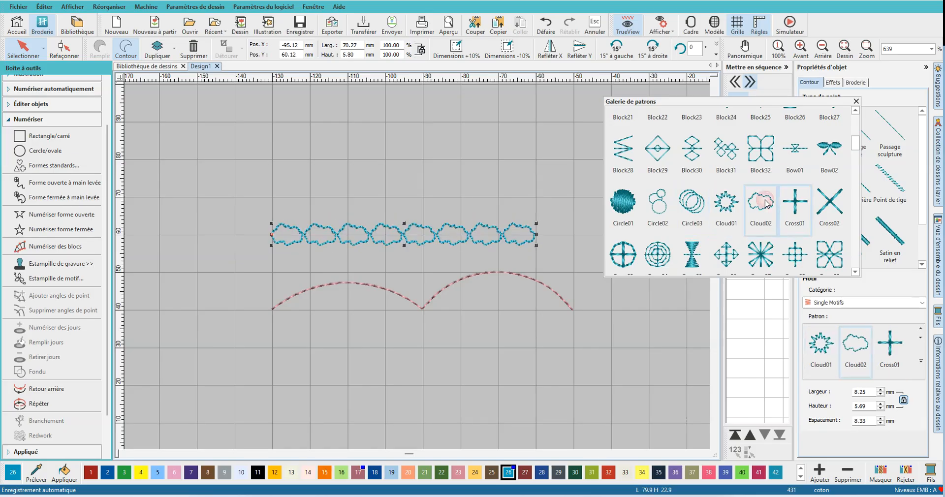
pyautogui.click(796, 201)
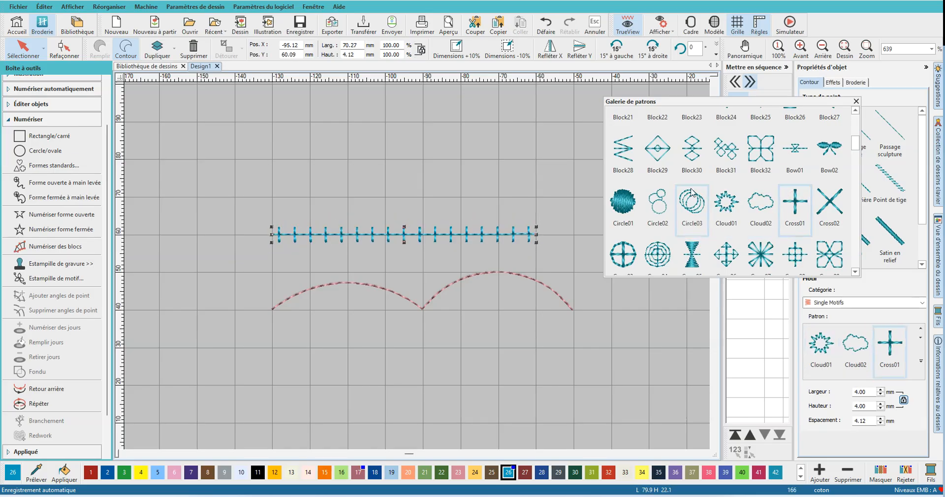
pyautogui.click(856, 103)
pyautogui.click(269, 218)
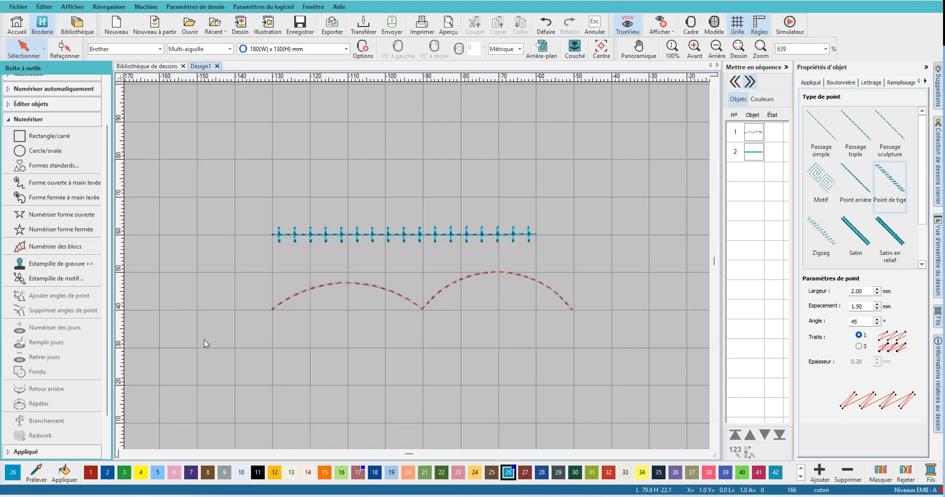
# - Start digitizing a new open shape
pyautogui.click(89, 215)
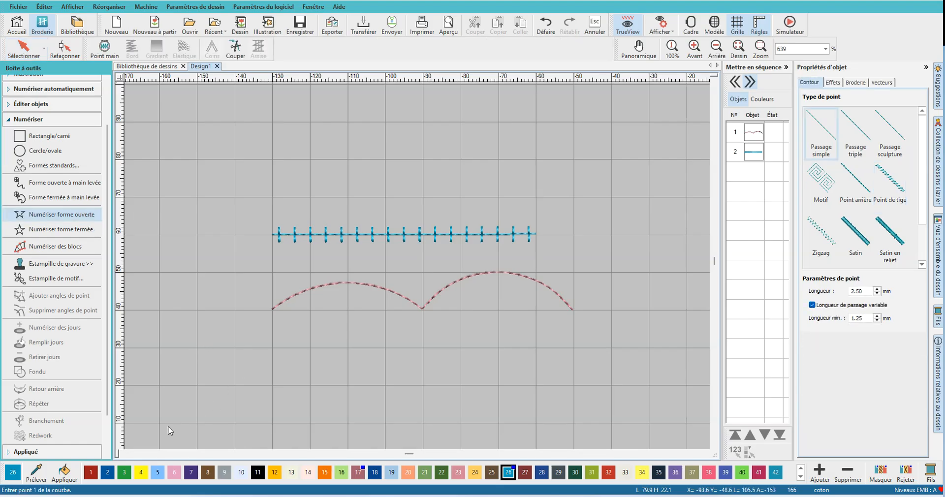